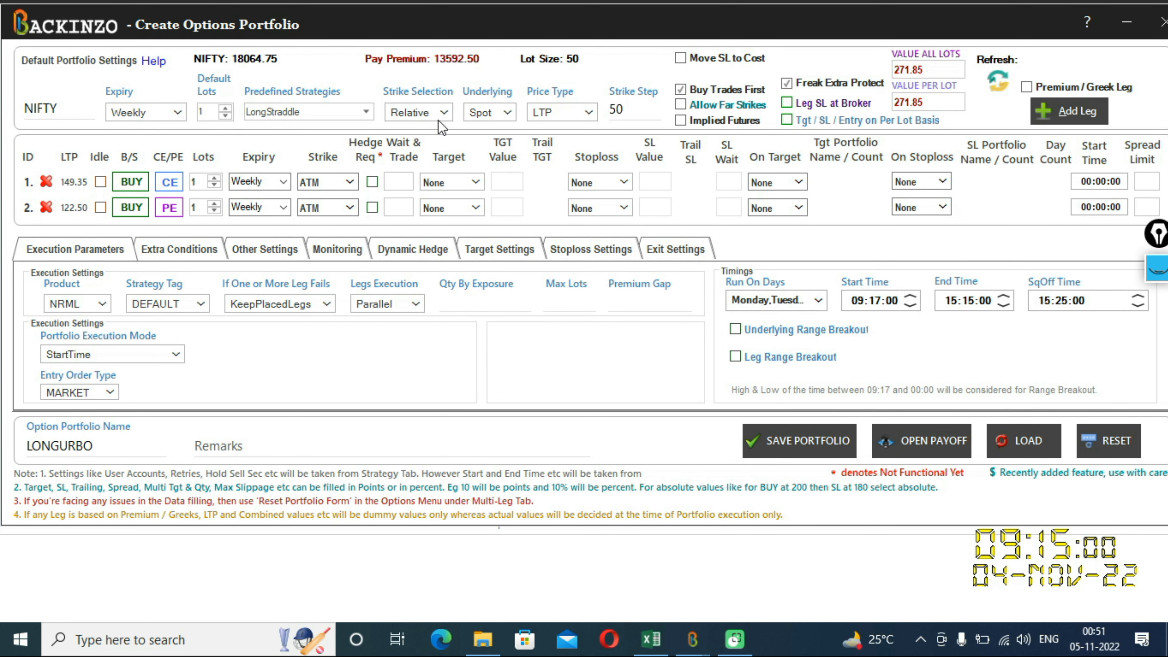
Step: Enable Underlying Range Breakout ending at 09:26:00 with entry at RangeHigh, and save the LONGURBO portfolio
click(489, 112)
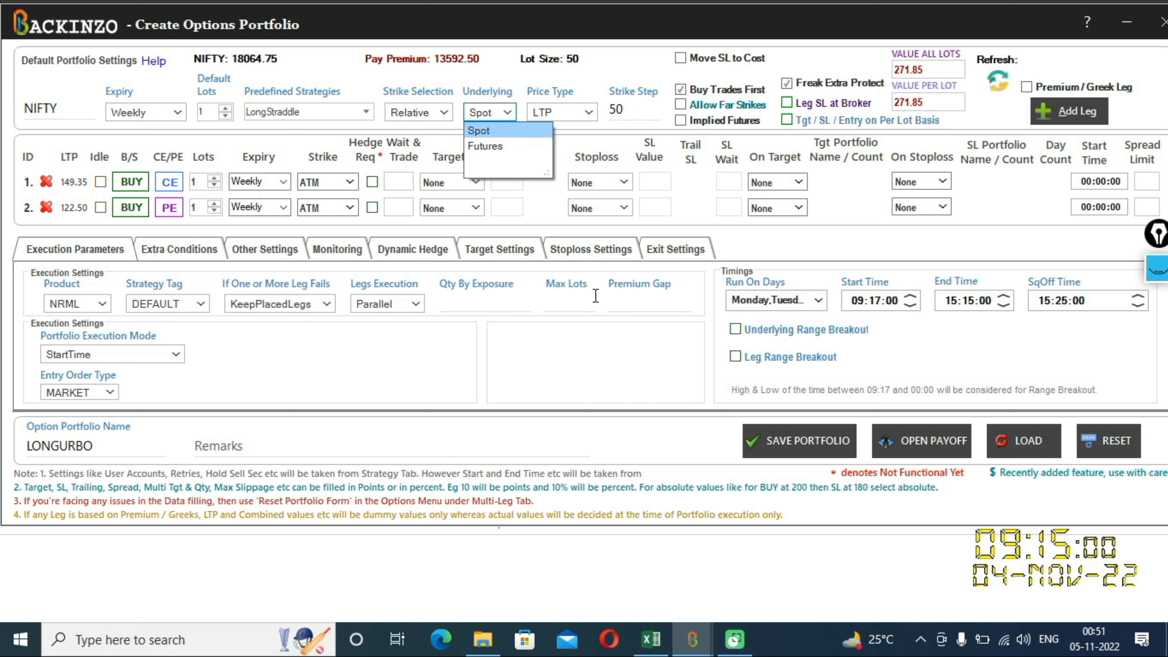
click(736, 330)
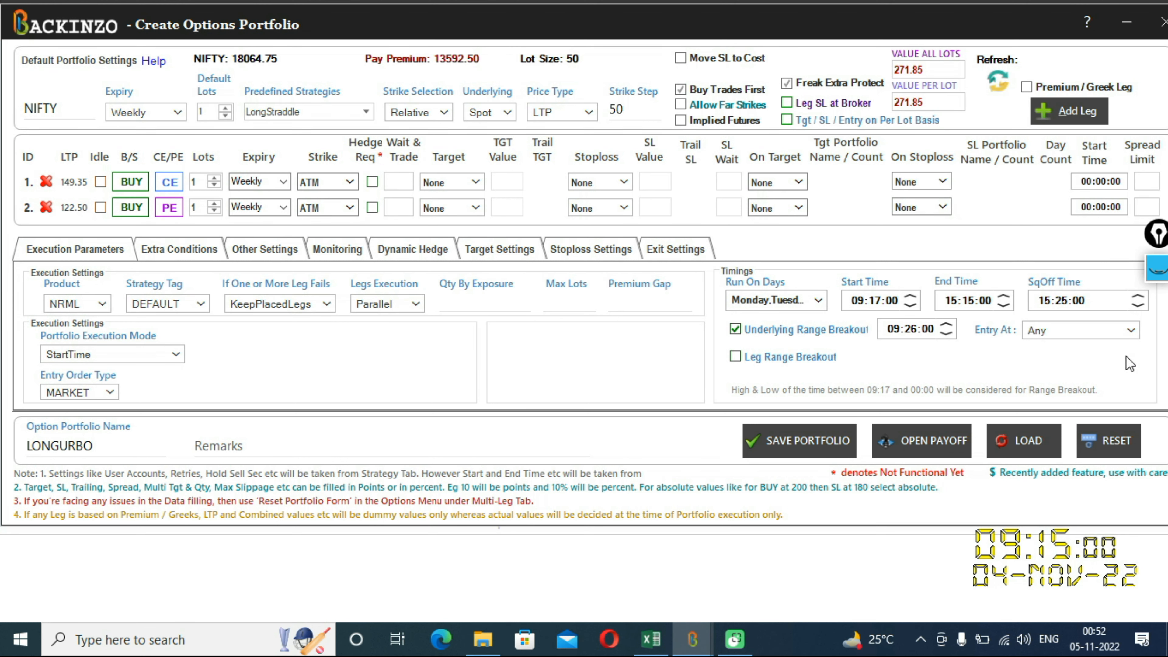
click(1136, 331)
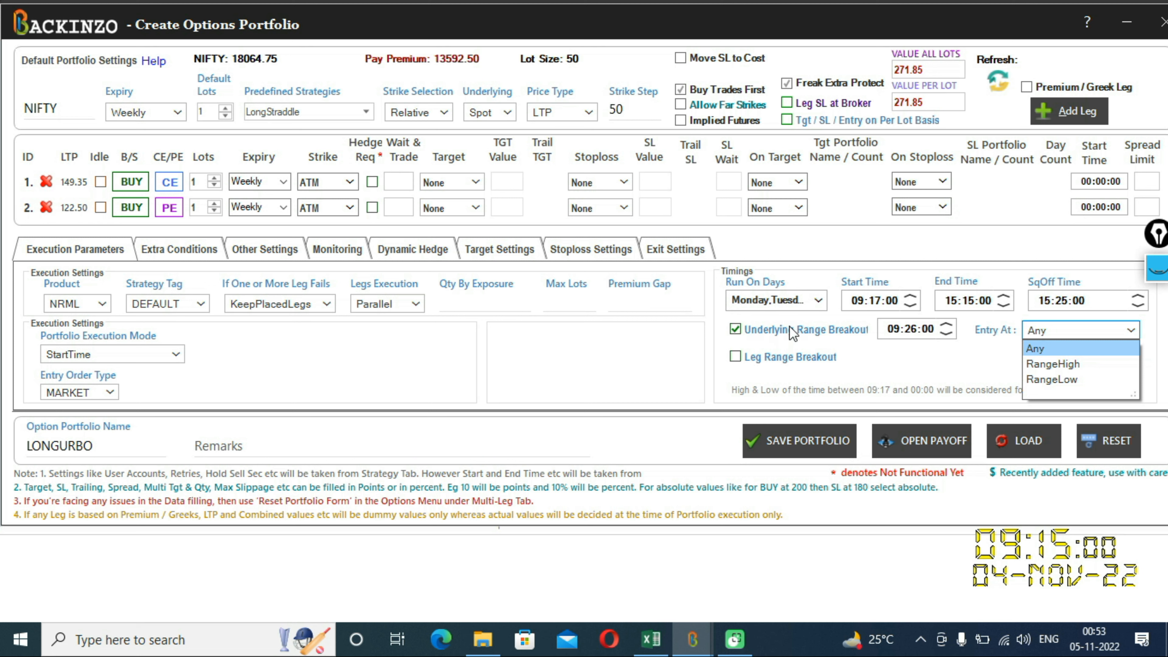
click(1053, 364)
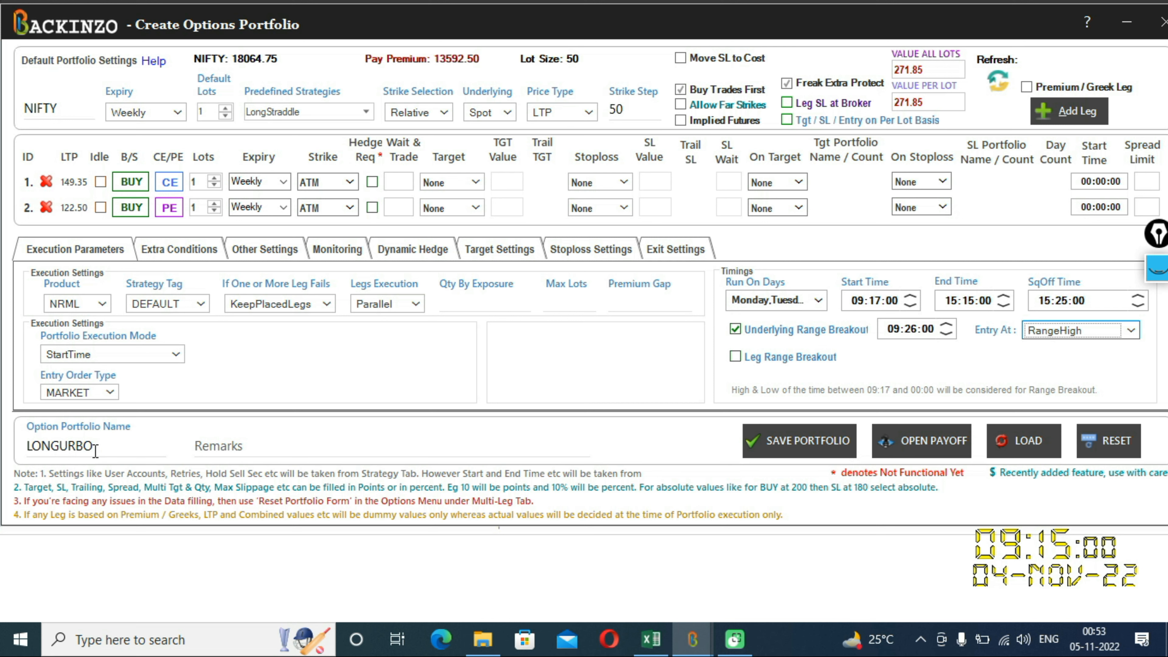
click(799, 444)
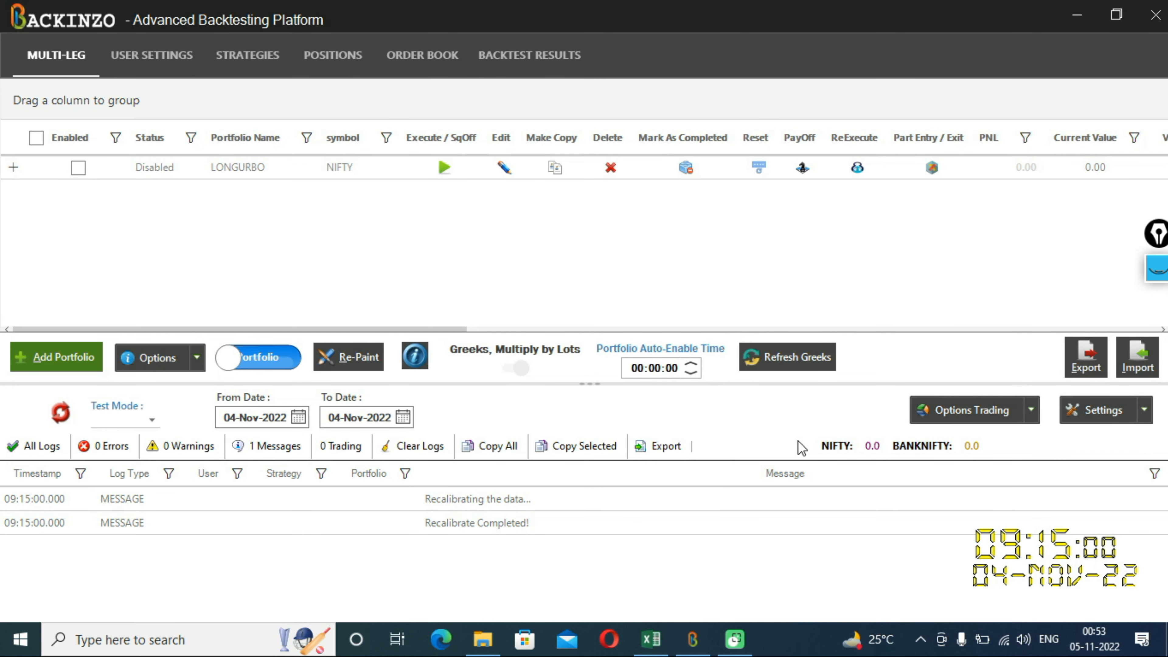
Step: Enable the LONGURBO portfolio and set the test mode to Simulate
click(78, 167)
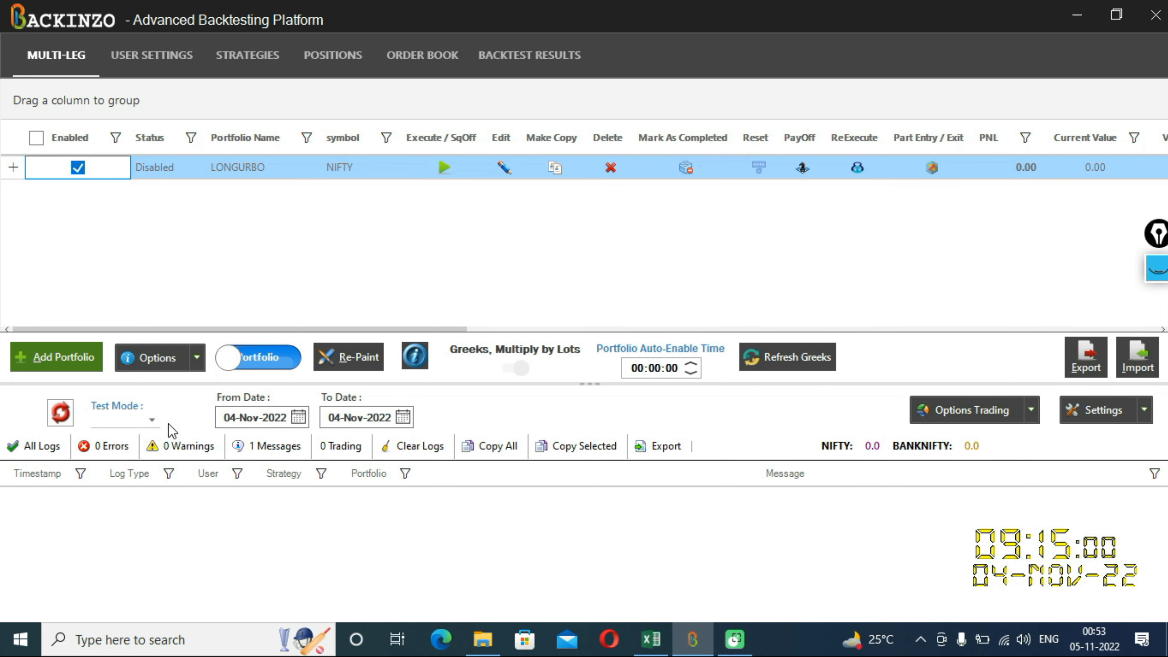
click(153, 419)
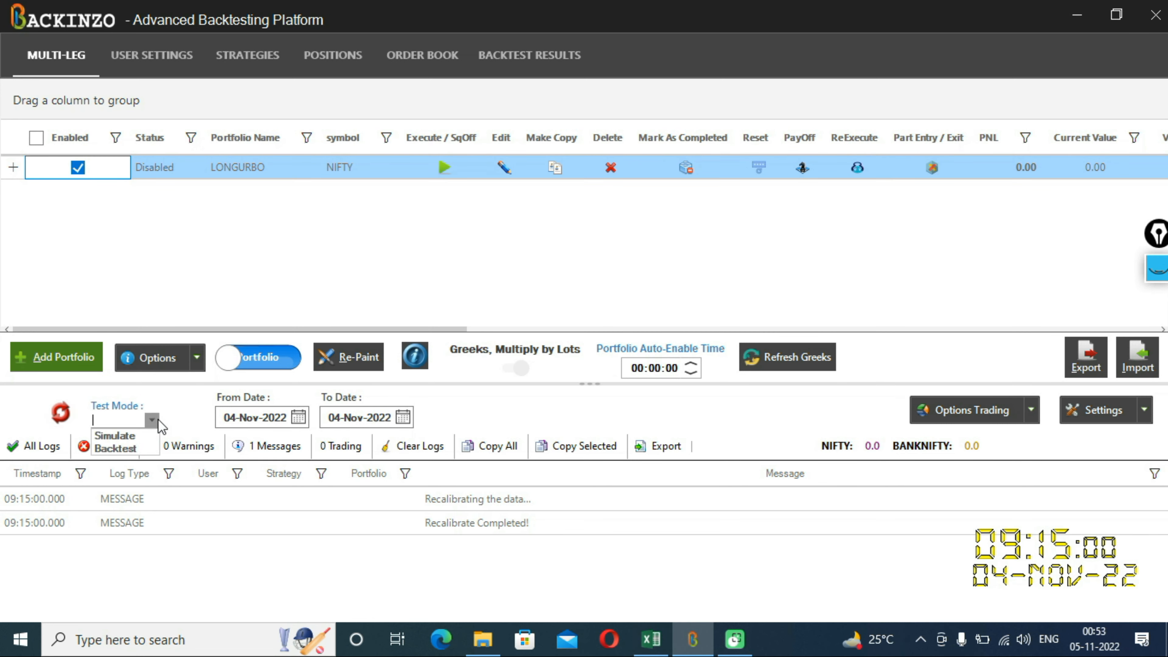
click(126, 437)
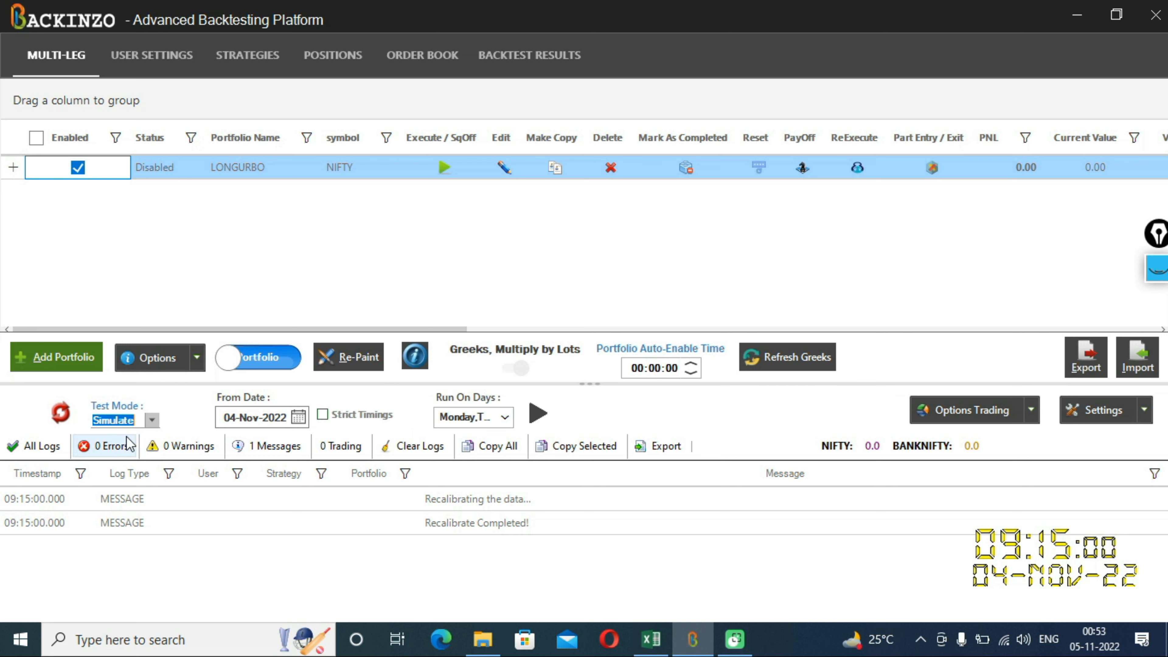
Step: Start the simulation from 04-Oct-2022 with Strict Timings enabled
click(300, 418)
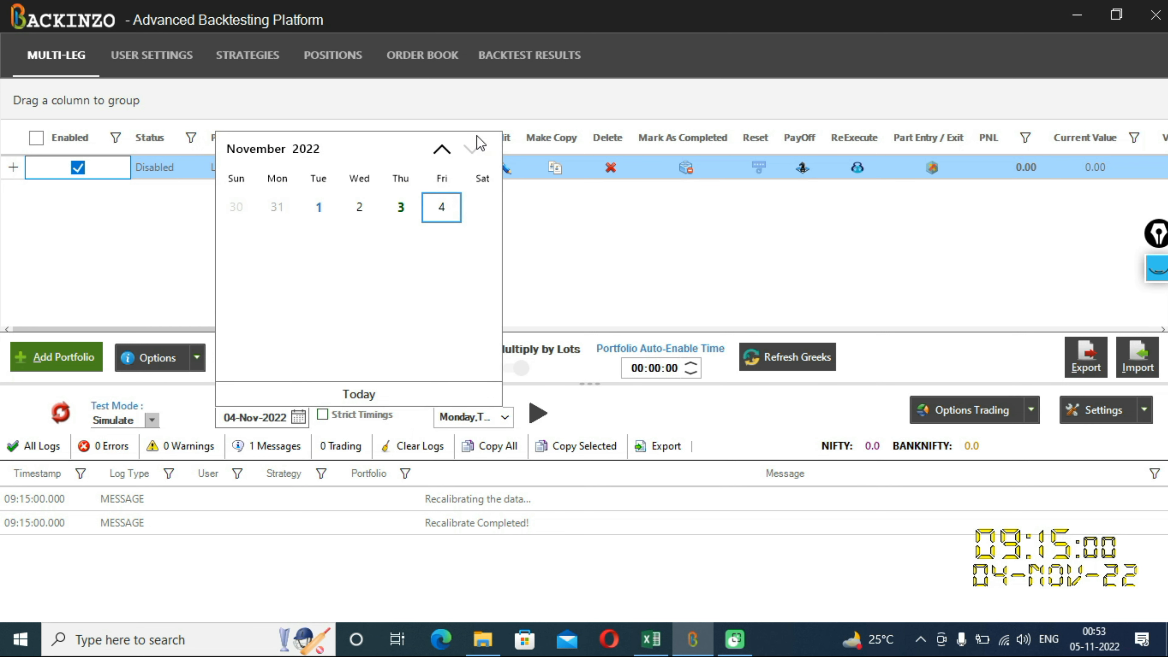
click(443, 150)
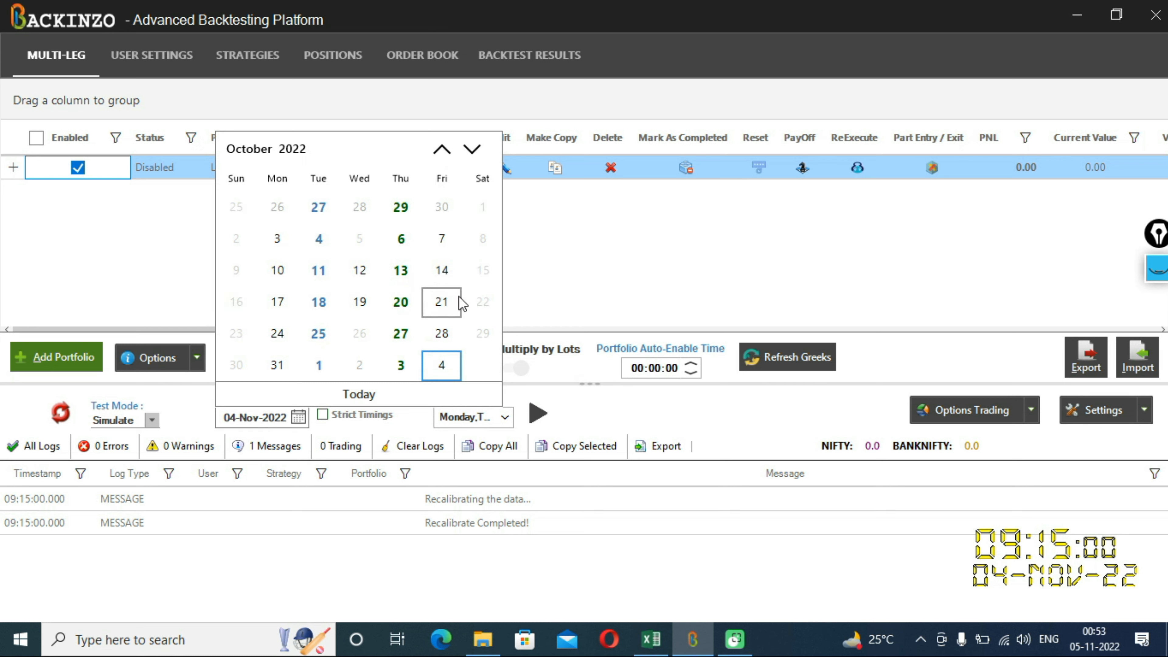
click(313, 244)
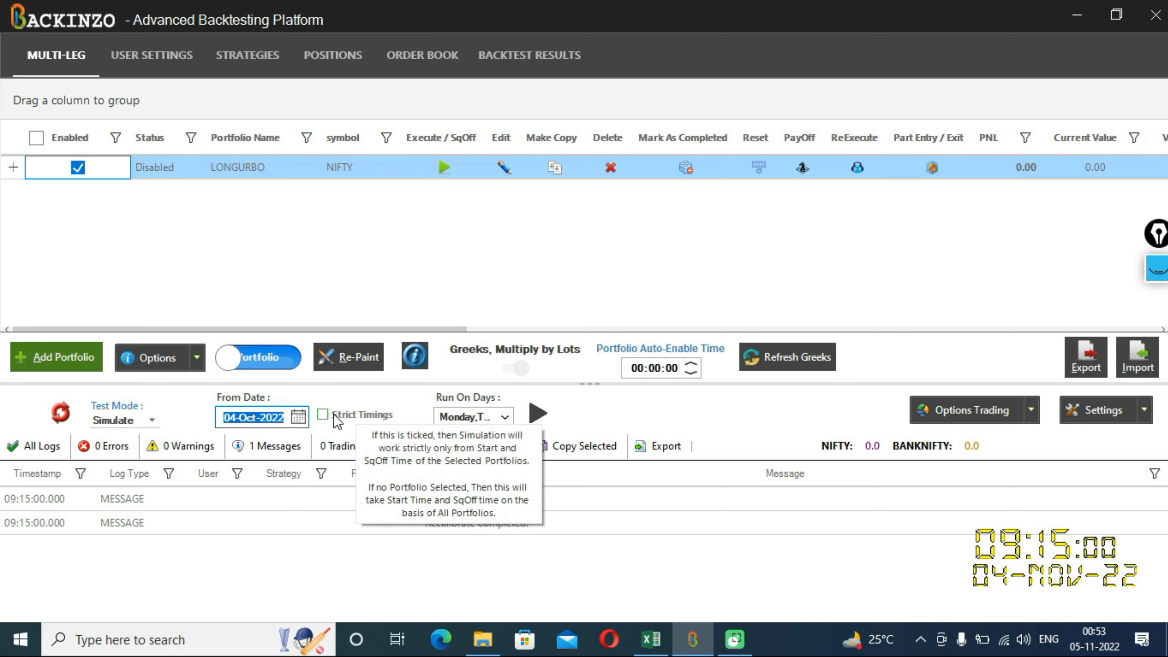
click(323, 414)
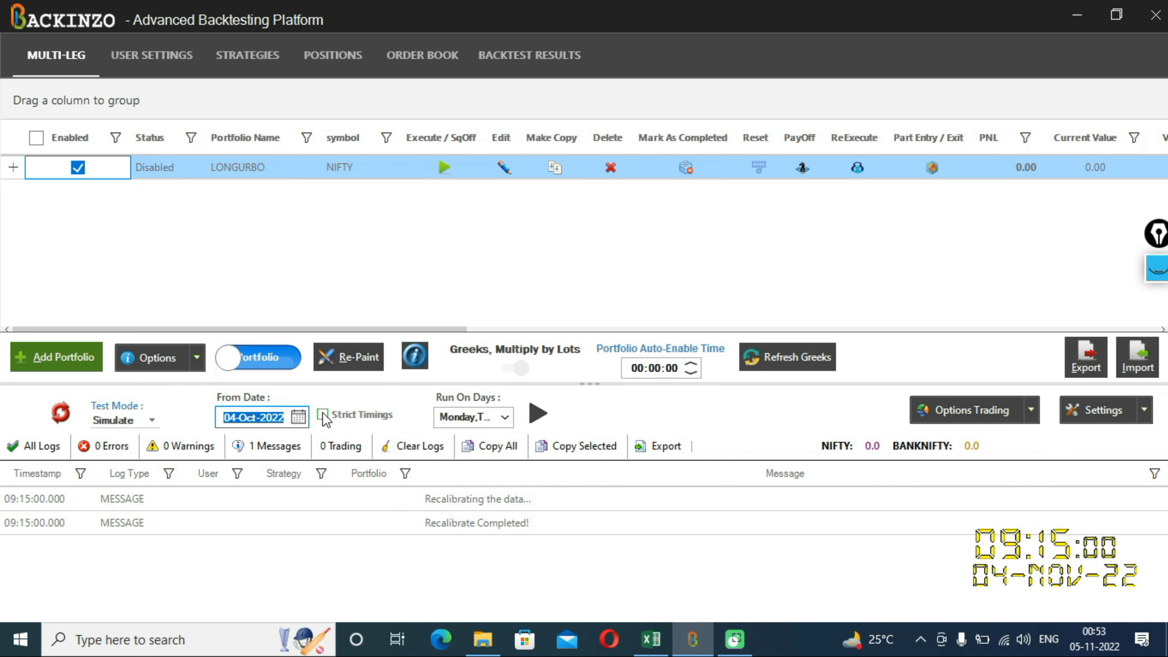
click(539, 415)
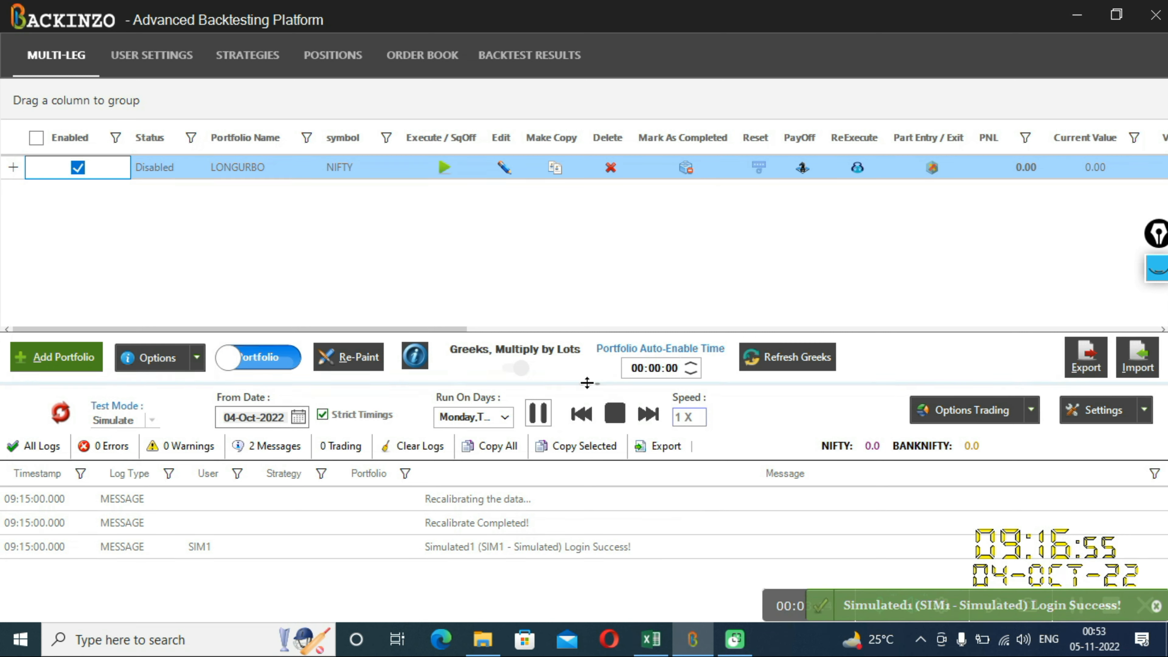
Step: Enlarge the message log area and raise the simulation playback speed to 42 X
drag(589, 384, 590, 221)
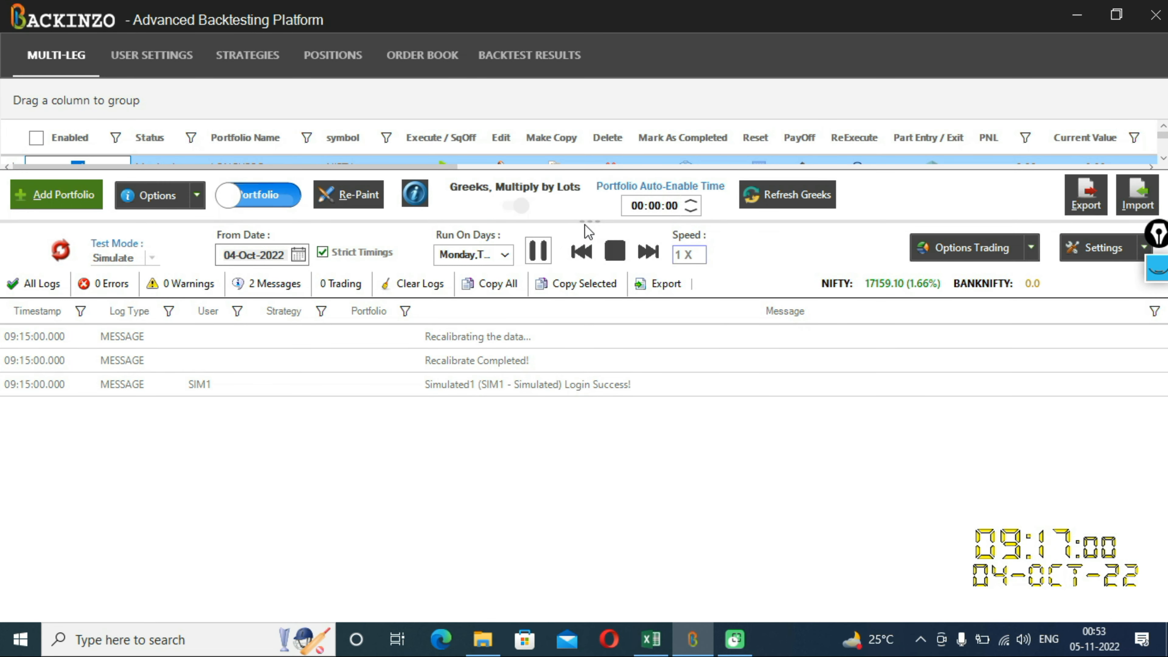
drag(590, 222, 589, 240)
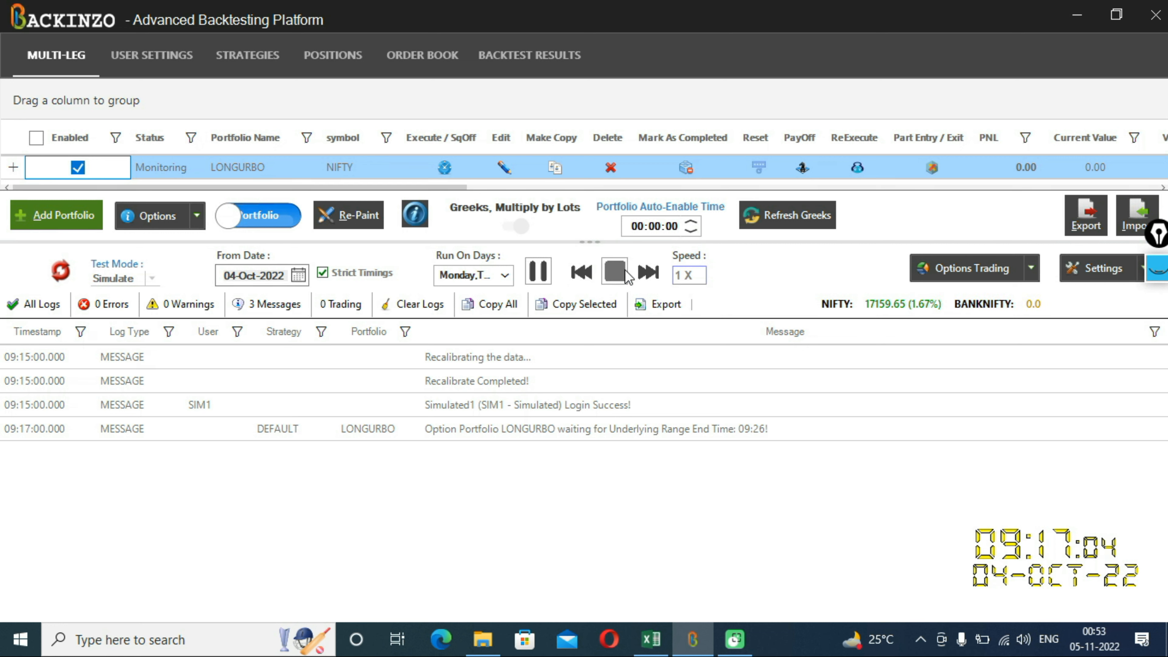
click(648, 274)
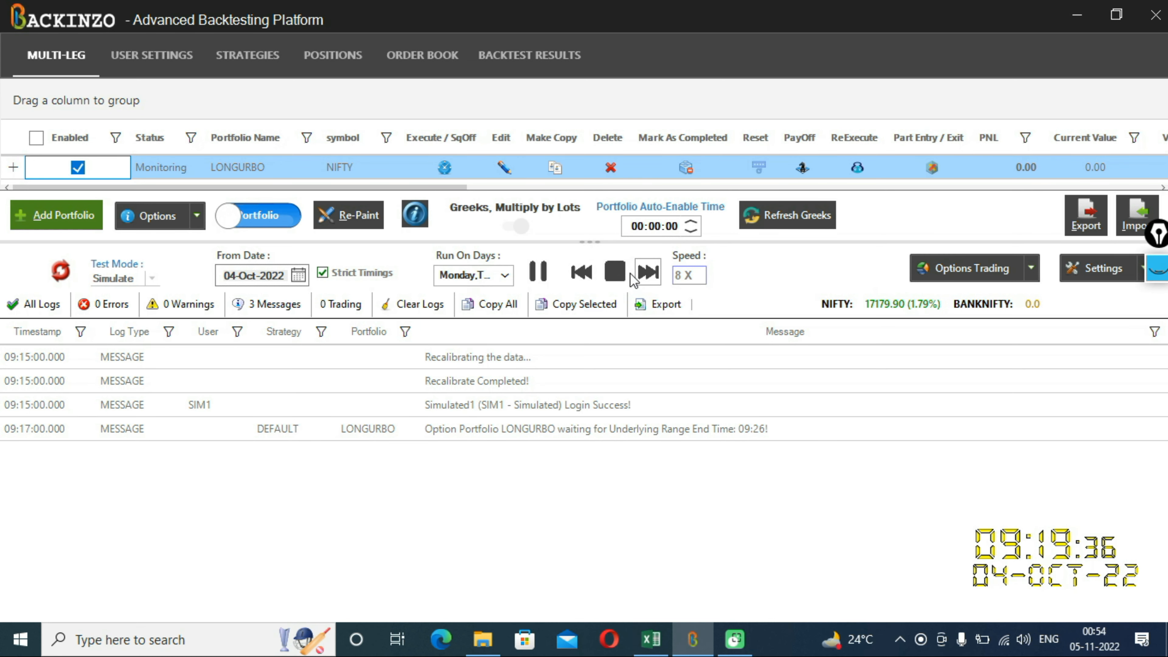
click(644, 273)
click(644, 272)
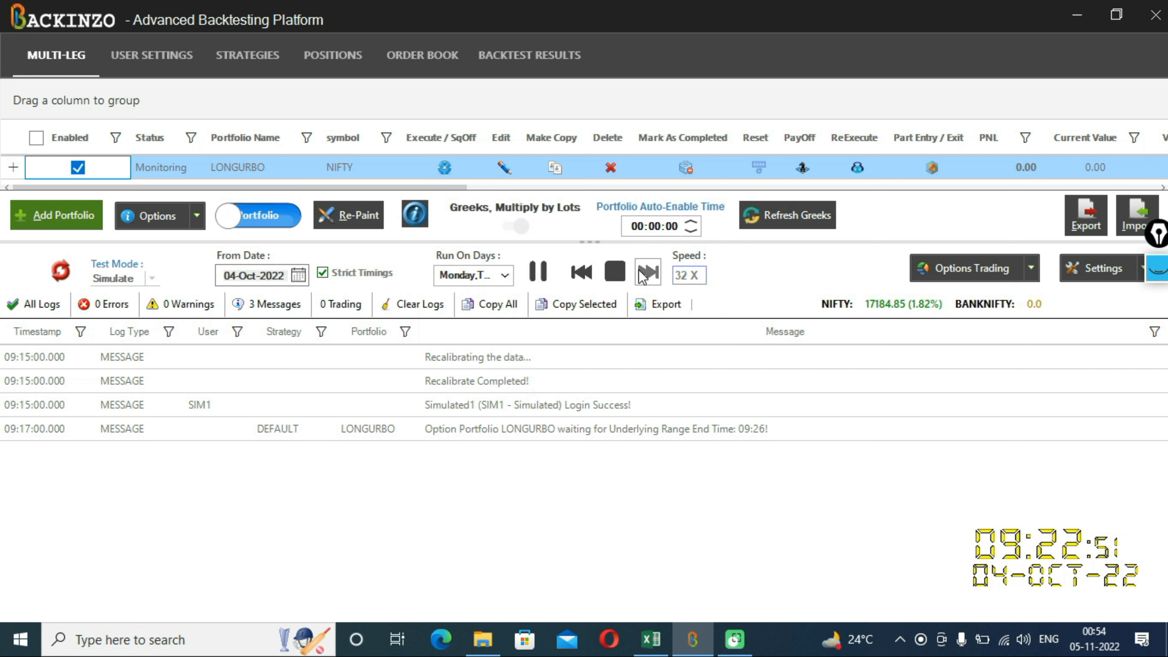
click(648, 273)
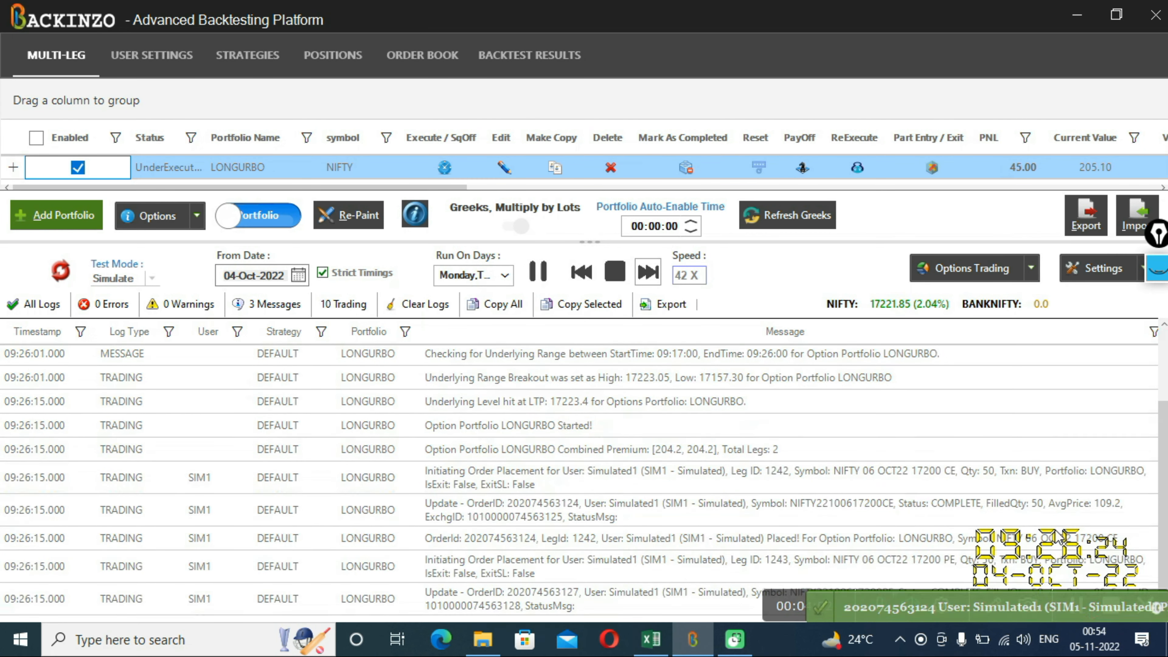
Step: Bring the range breakout entries in the log into view and slow the simulation down to 1 X
drag(1165, 488, 1165, 424)
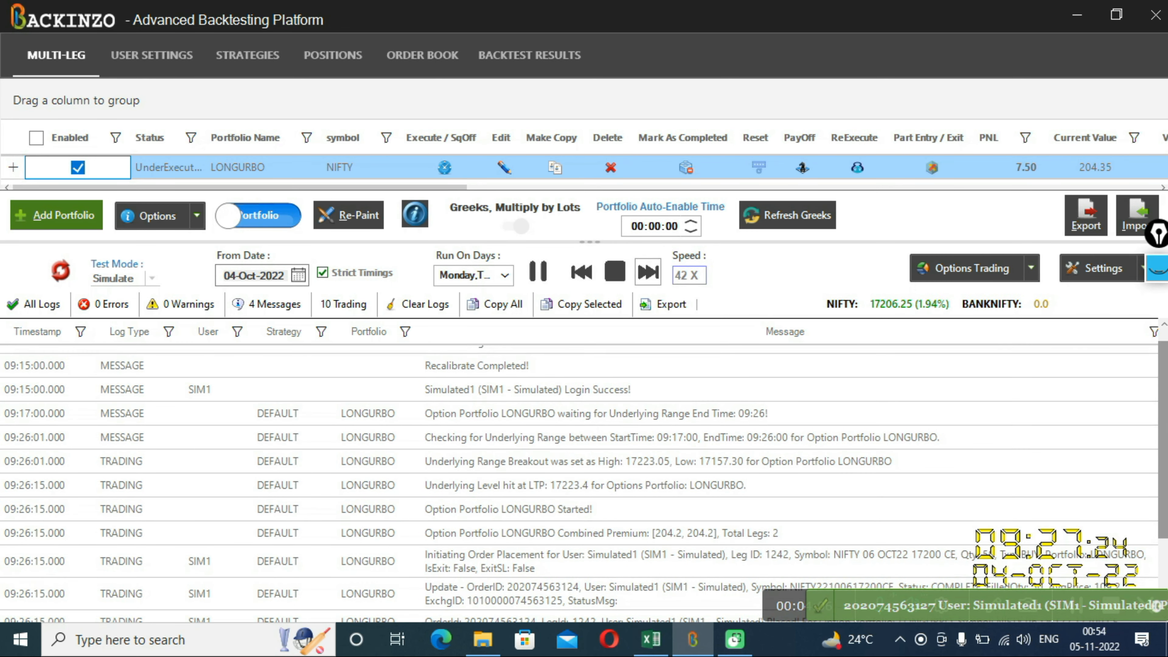
click(581, 273)
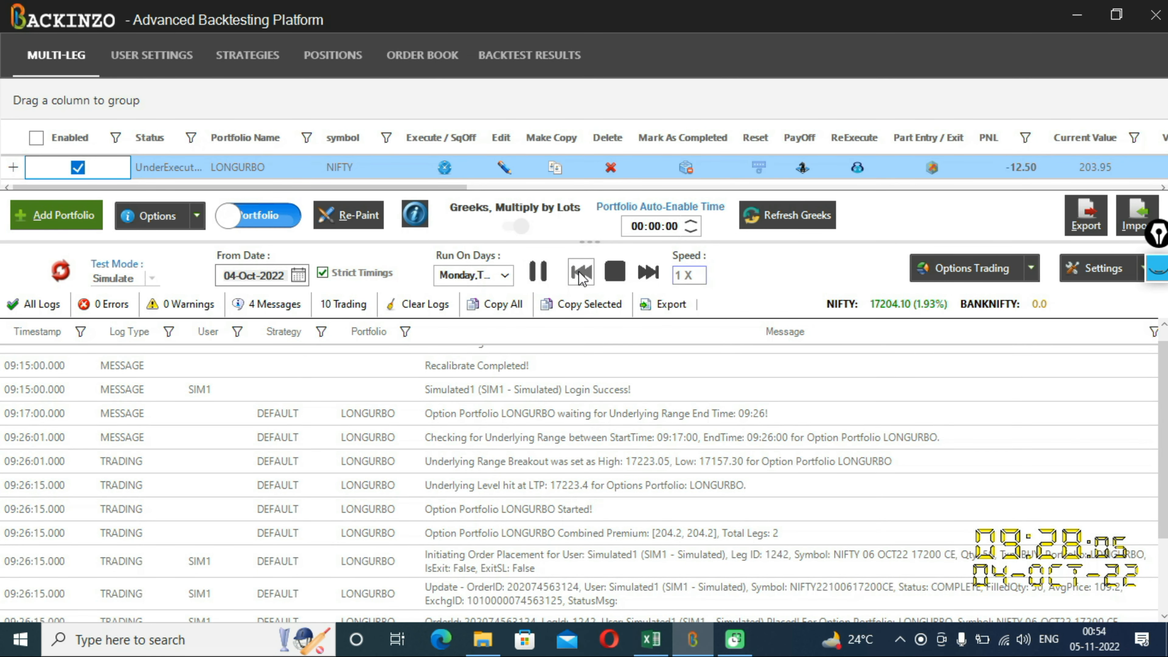
Step: Clear the old pen marks and underline the 09:17:00 timestamp, the range EndTime and the 09:26:01 breakout timestamp in the log
click(1157, 269)
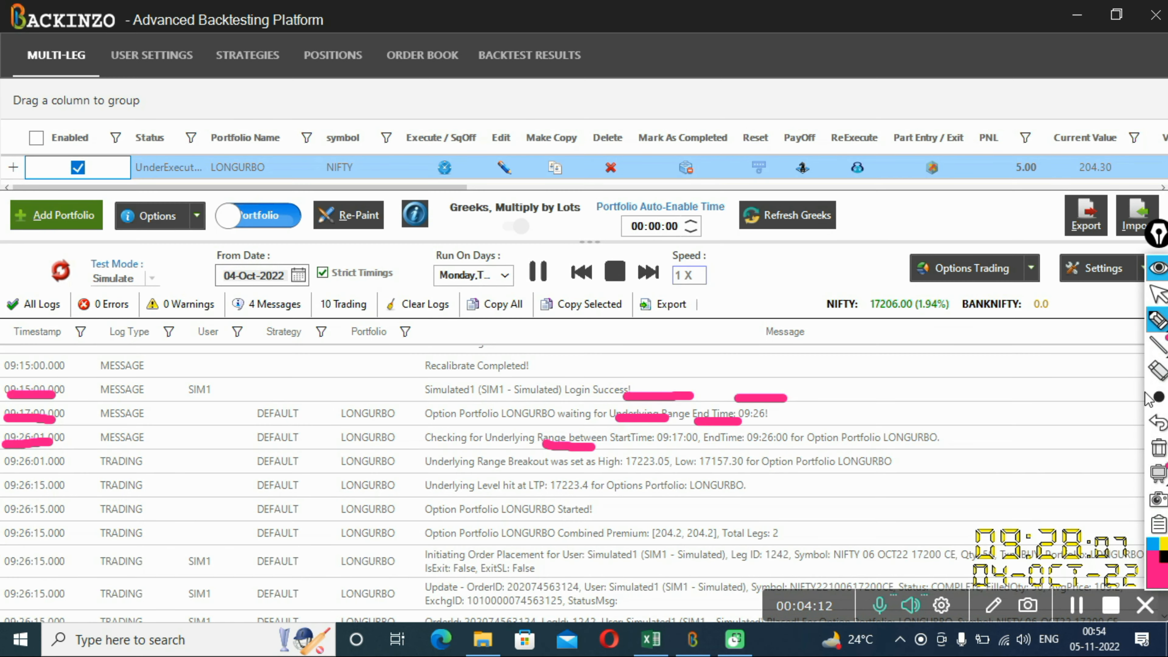
click(1159, 447)
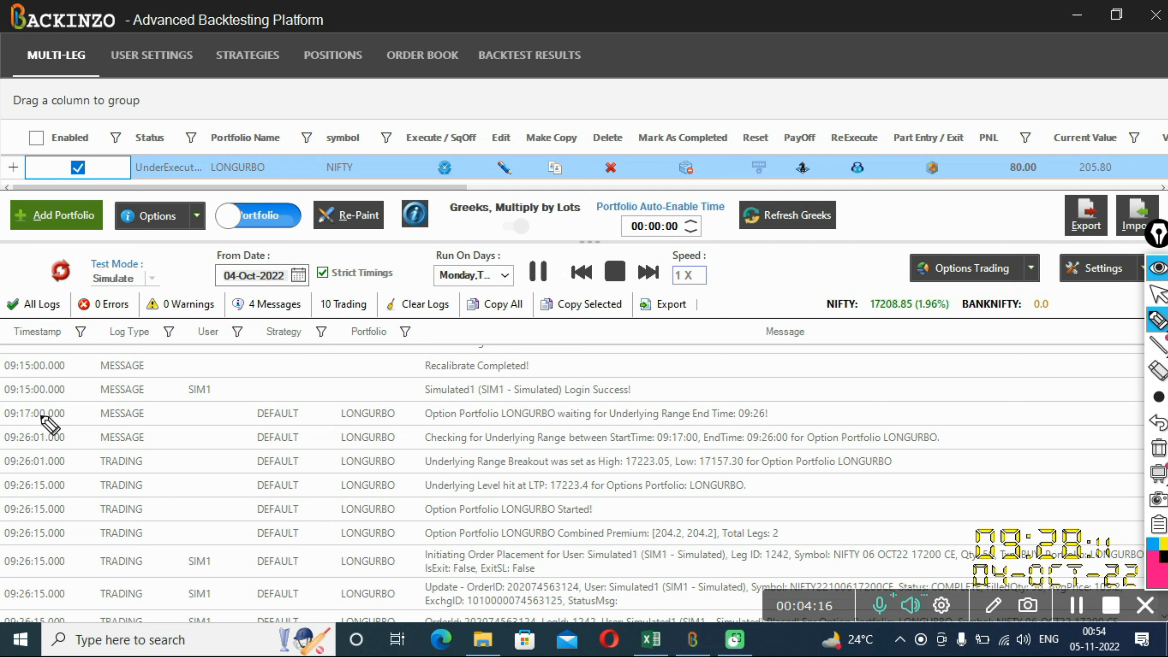
drag(6, 422, 50, 421)
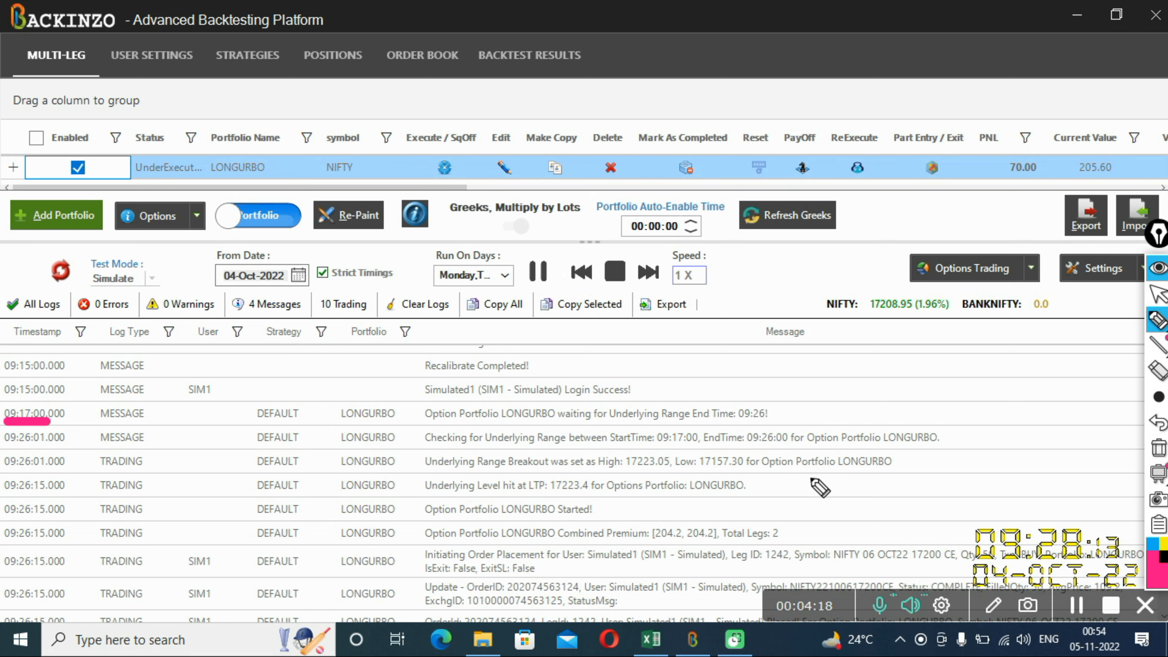
drag(715, 442, 791, 440)
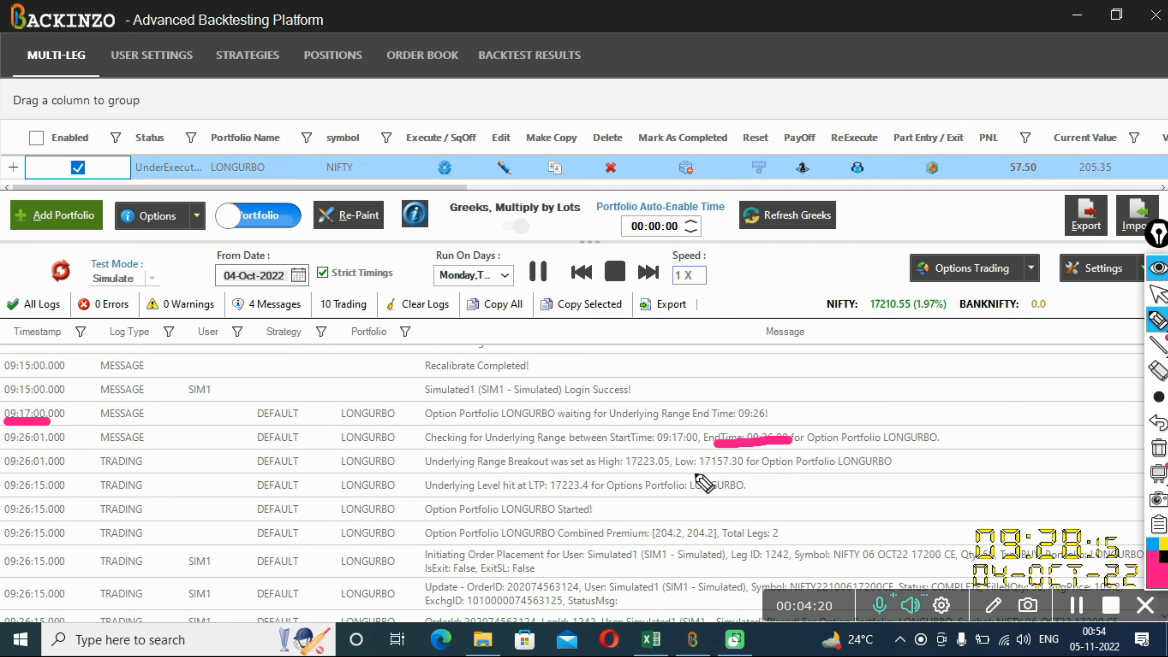
click(13, 474)
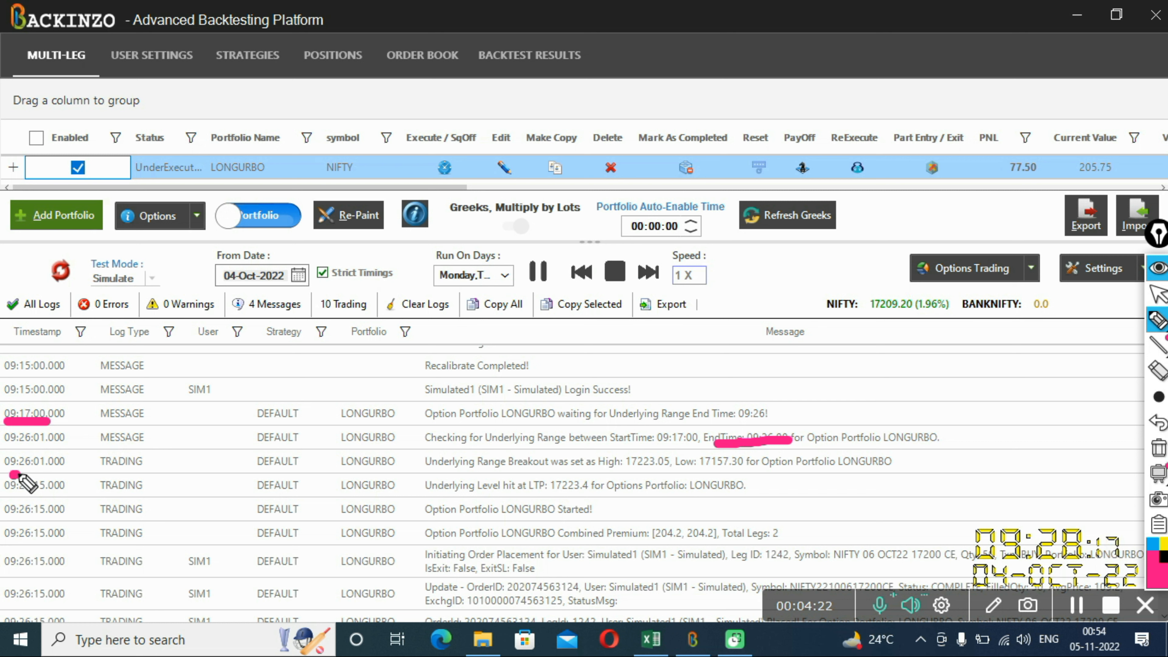
drag(14, 474, 54, 471)
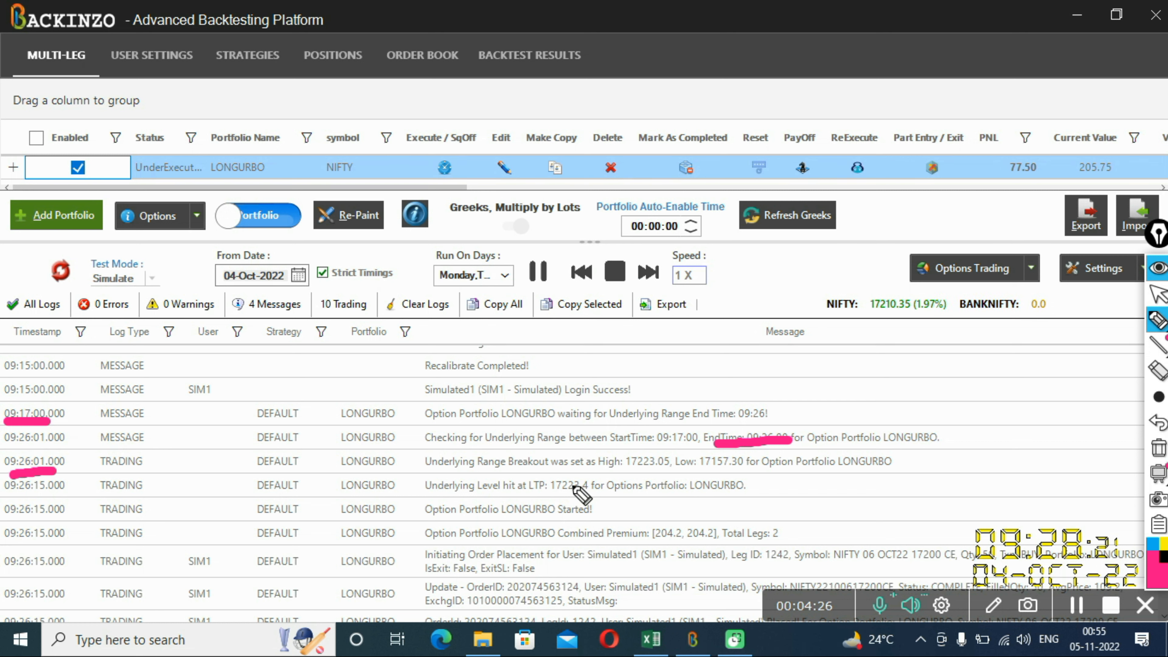
Step: Underline the breakout High and Low values, the LTP of the level hit and its 09:26:15 timestamp in the log
drag(600, 469, 756, 468)
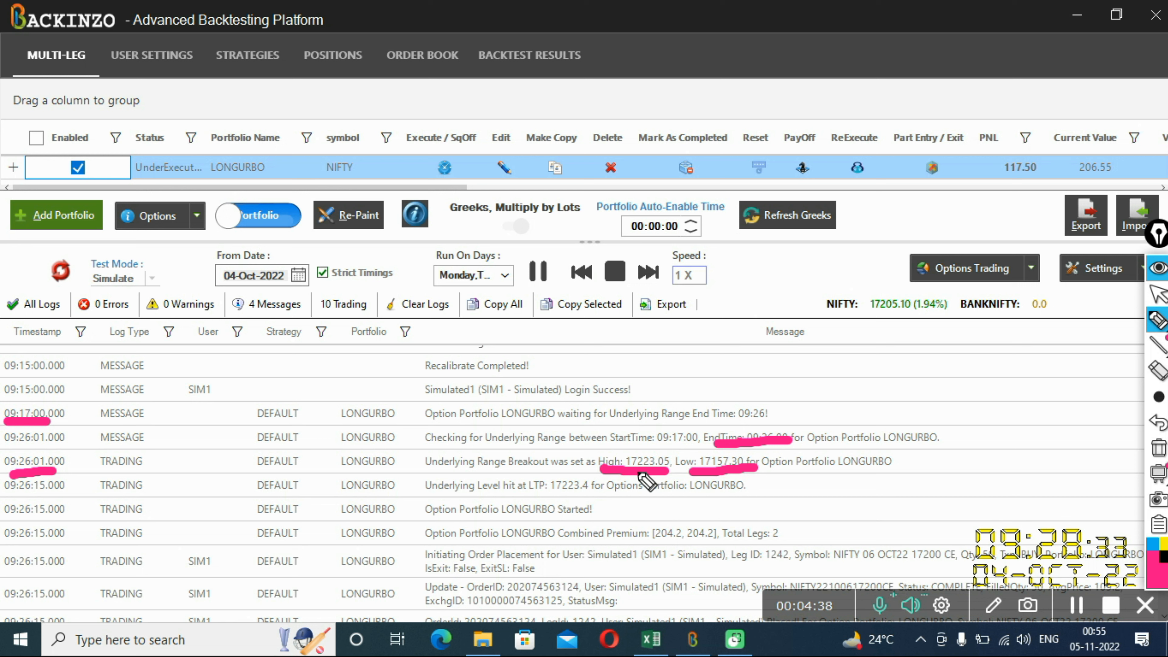
drag(479, 498, 597, 496)
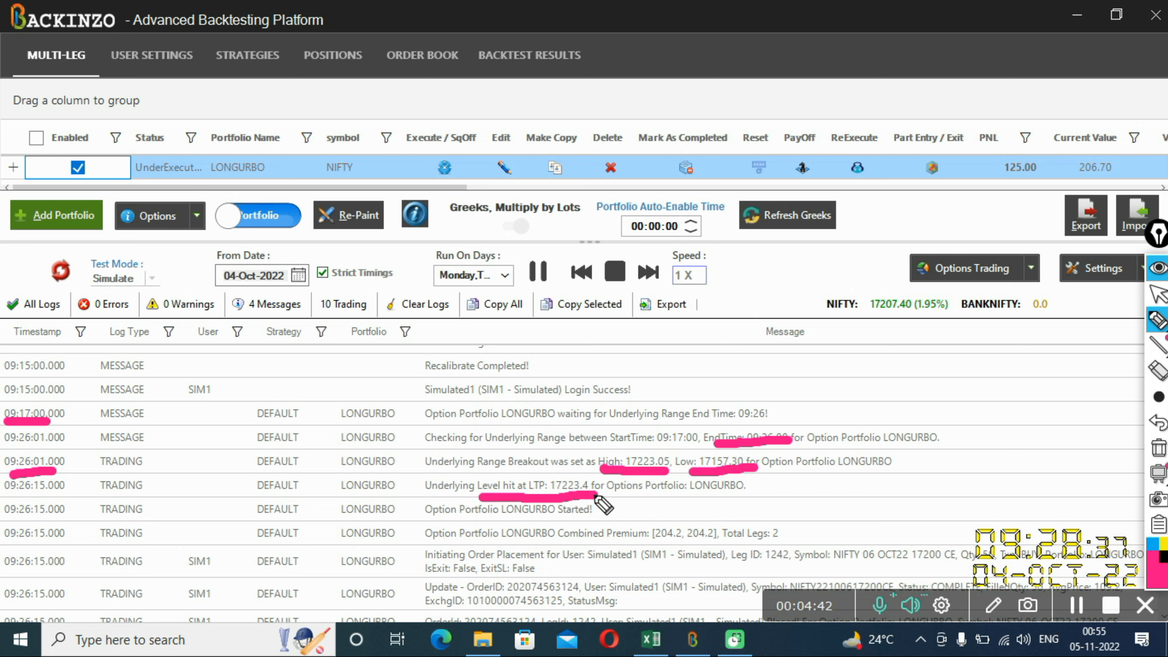
drag(4, 492, 55, 496)
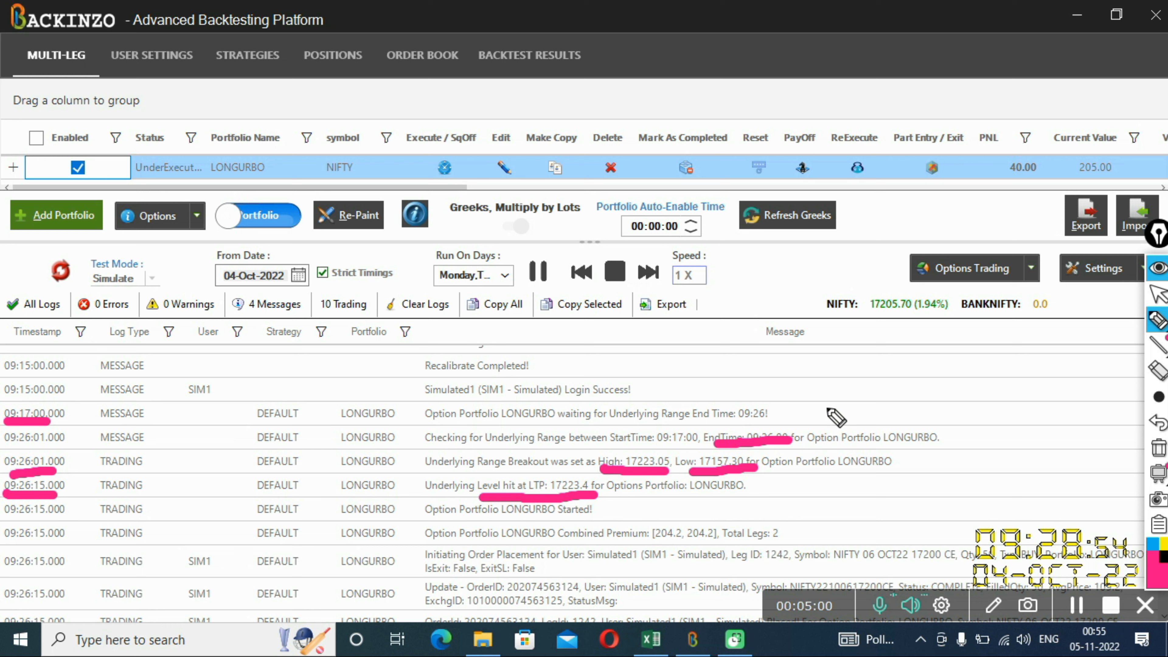
click(1157, 320)
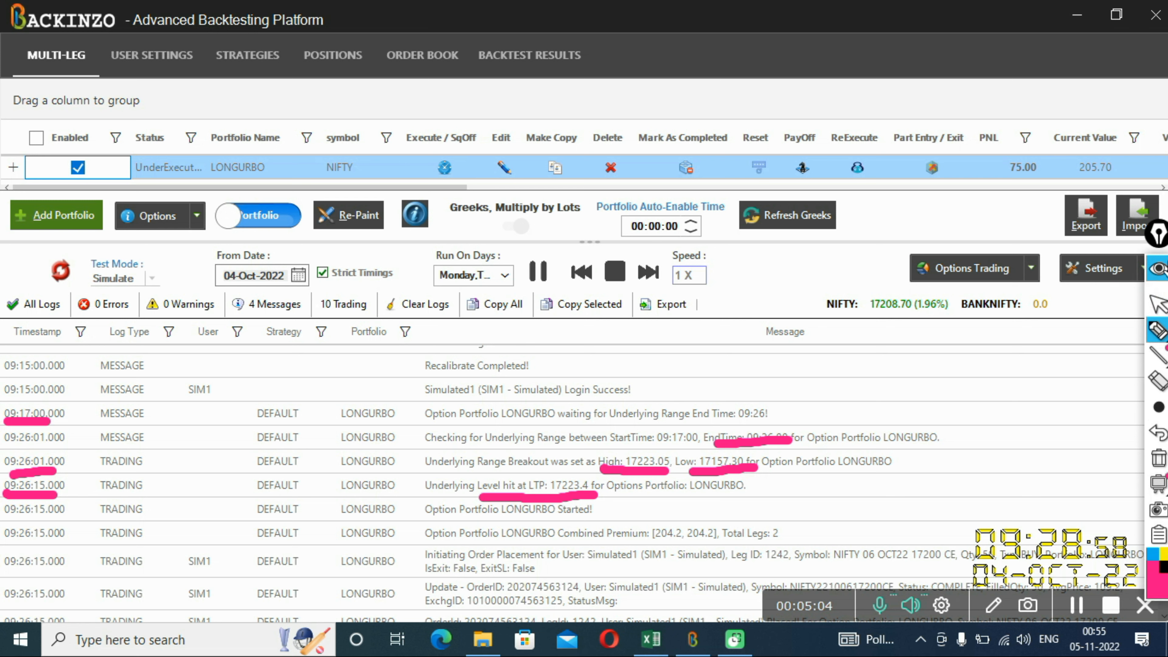
click(1157, 292)
click(1066, 610)
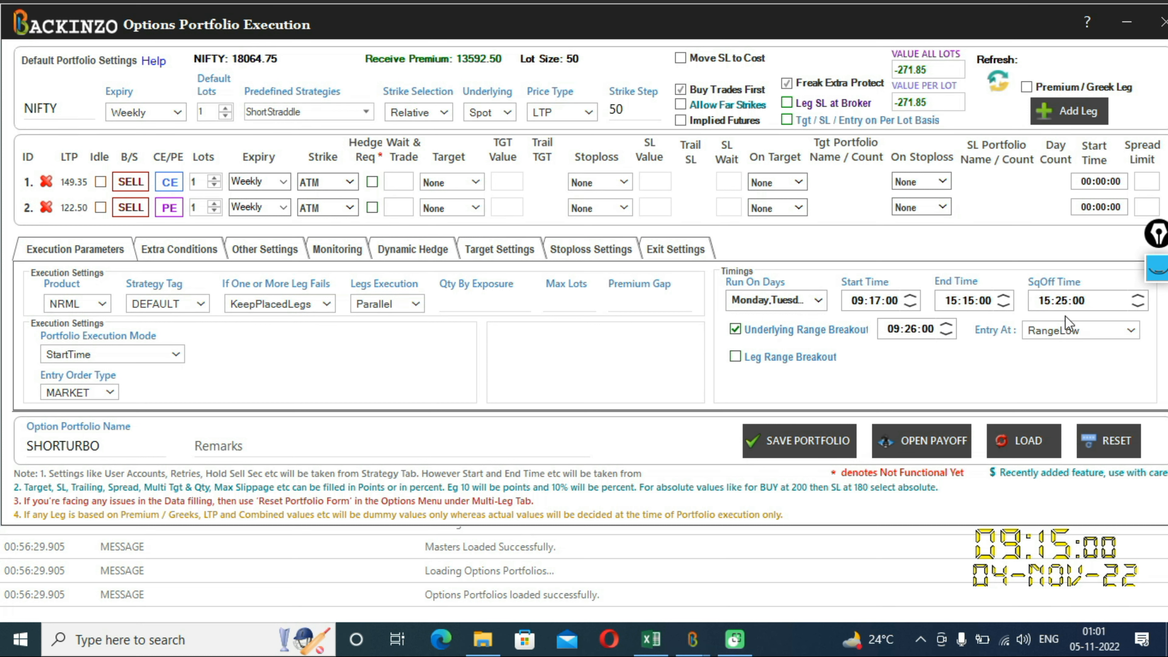
Step: Save the SHORTURBO portfolio, enable it in the portfolio list and recalibrate the data
click(800, 442)
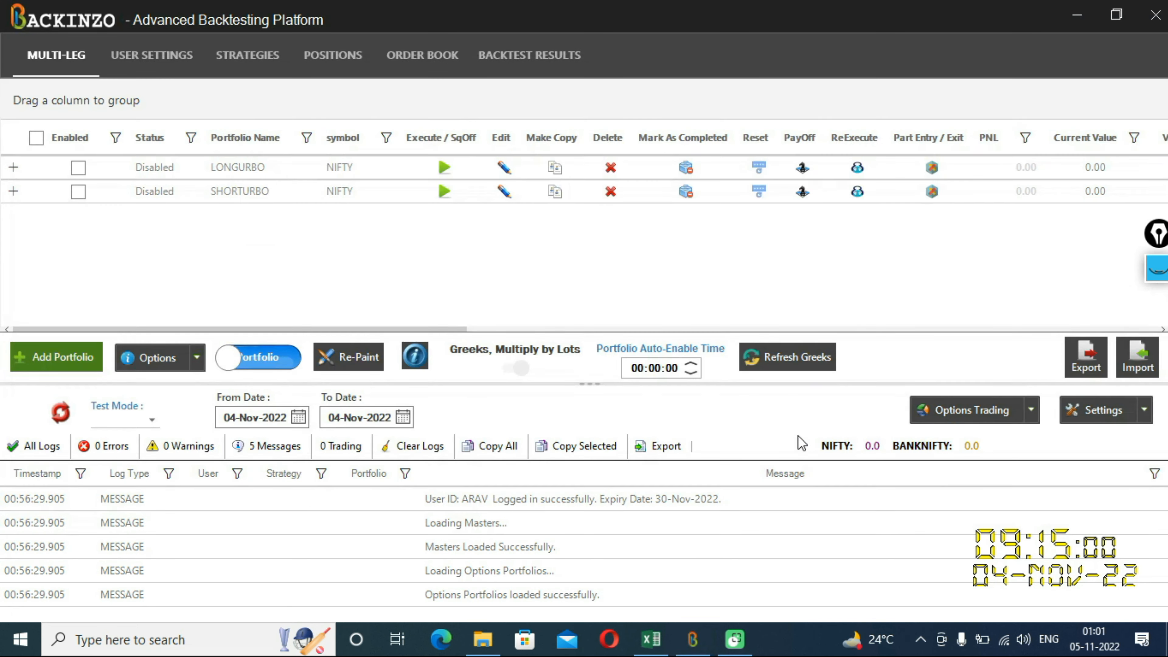
click(78, 192)
click(65, 412)
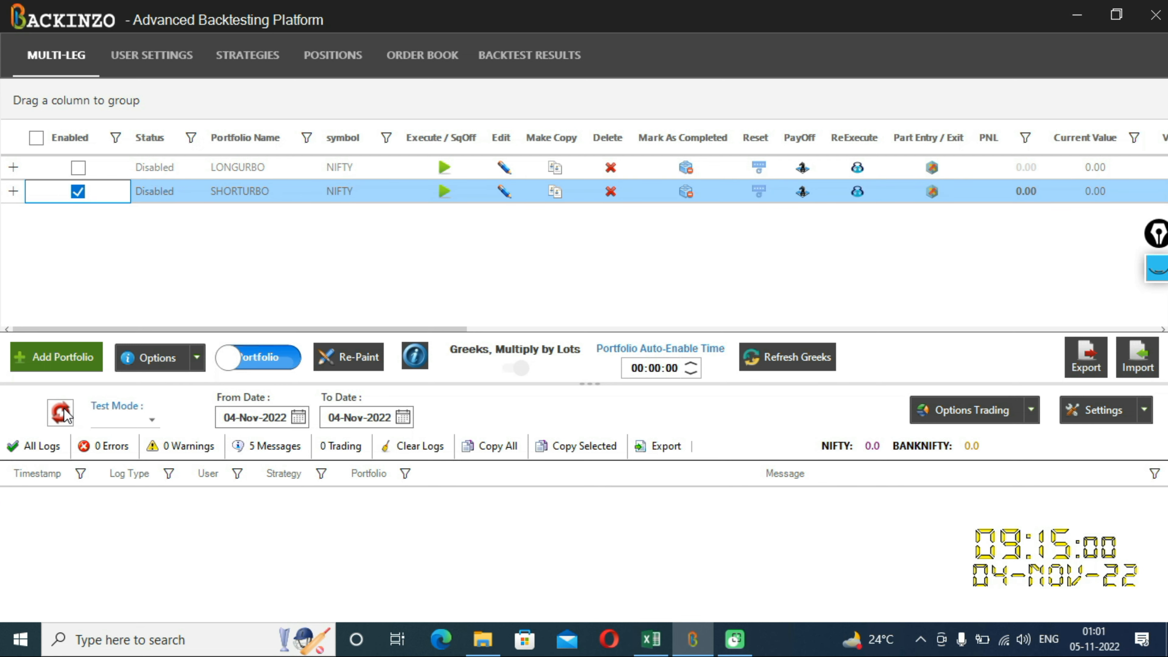
Step: Start a simulation of the SHORTURBO portfolio in Simulate mode from 13-Oct-2022 with Strict Timings enabled
click(144, 421)
click(115, 442)
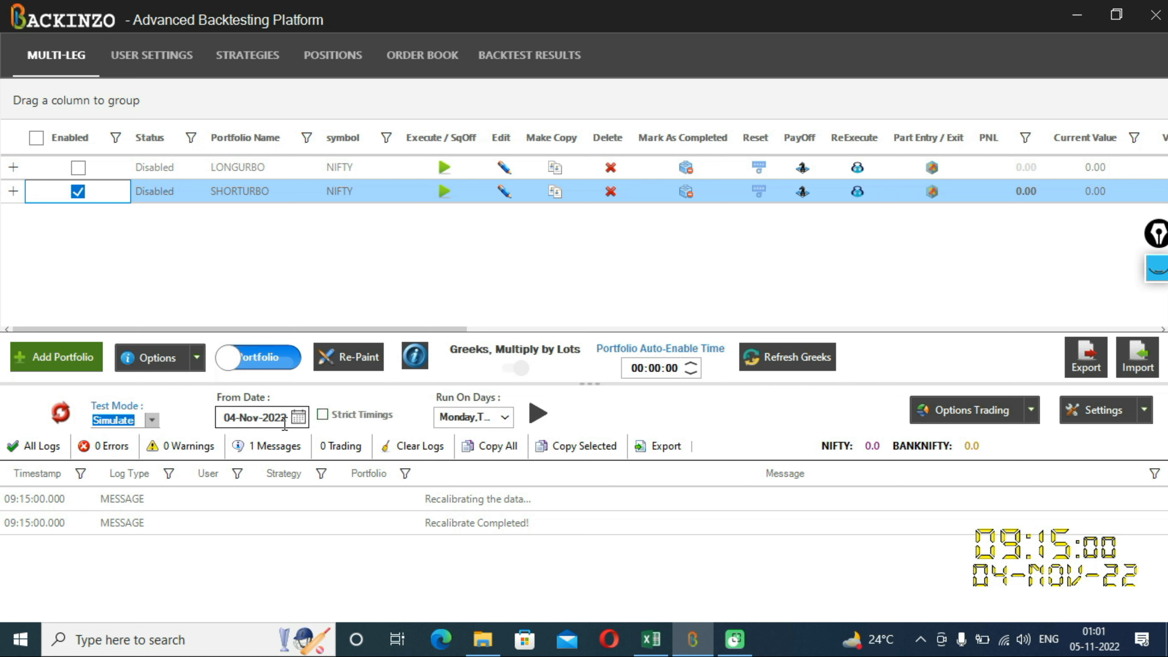
click(297, 419)
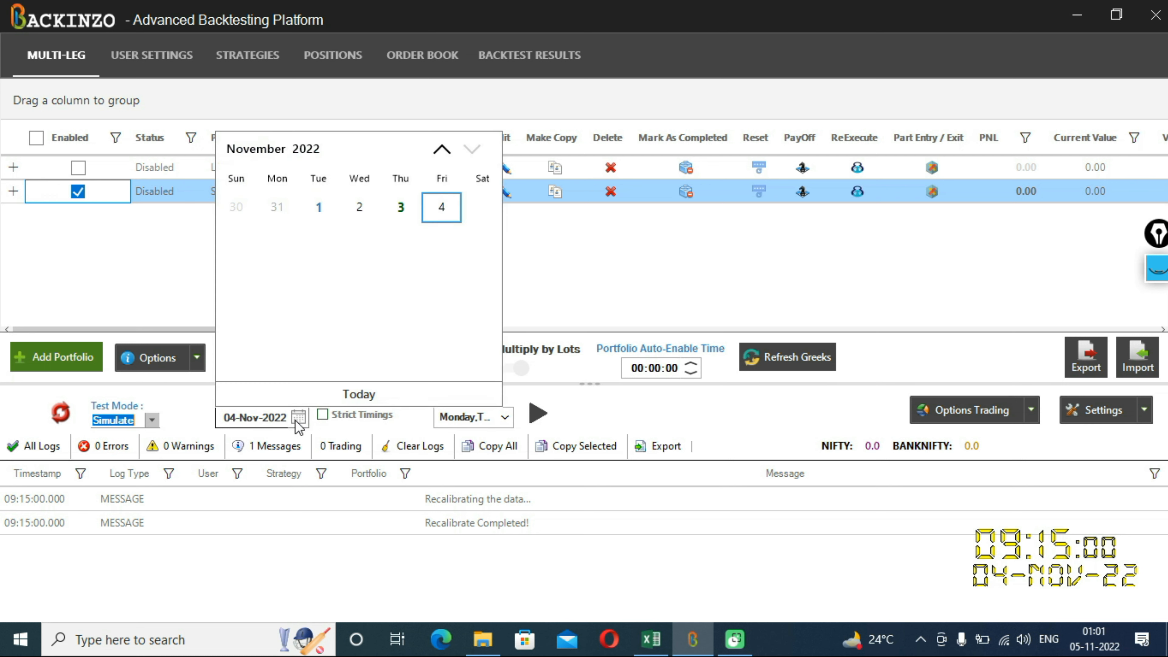
click(443, 149)
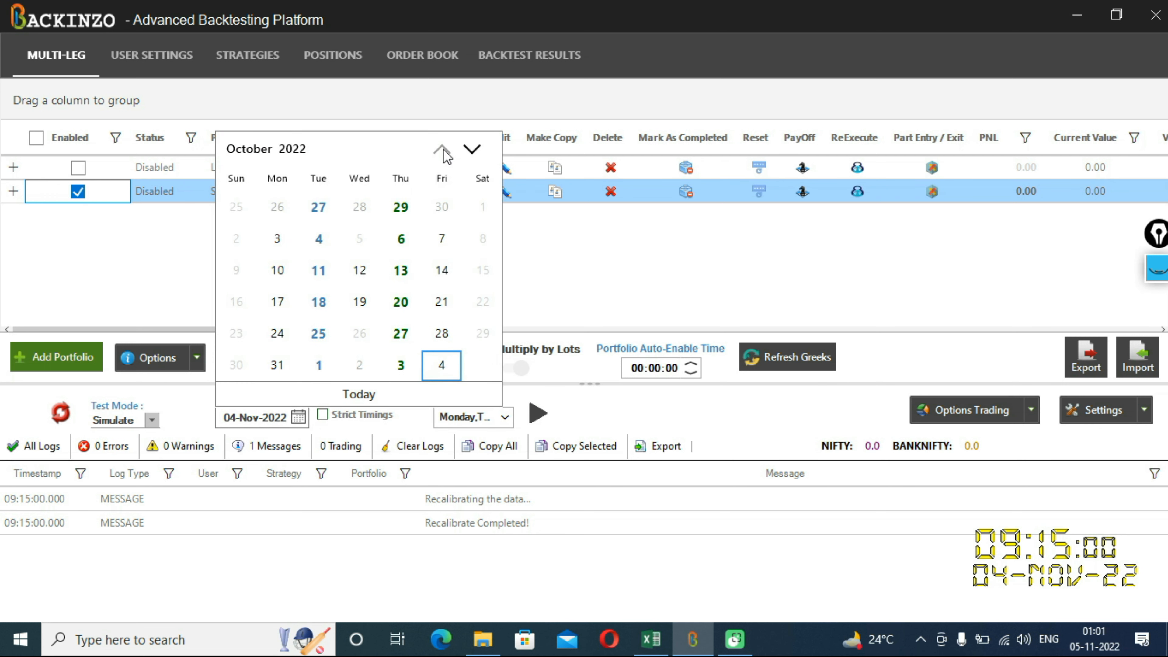
click(403, 272)
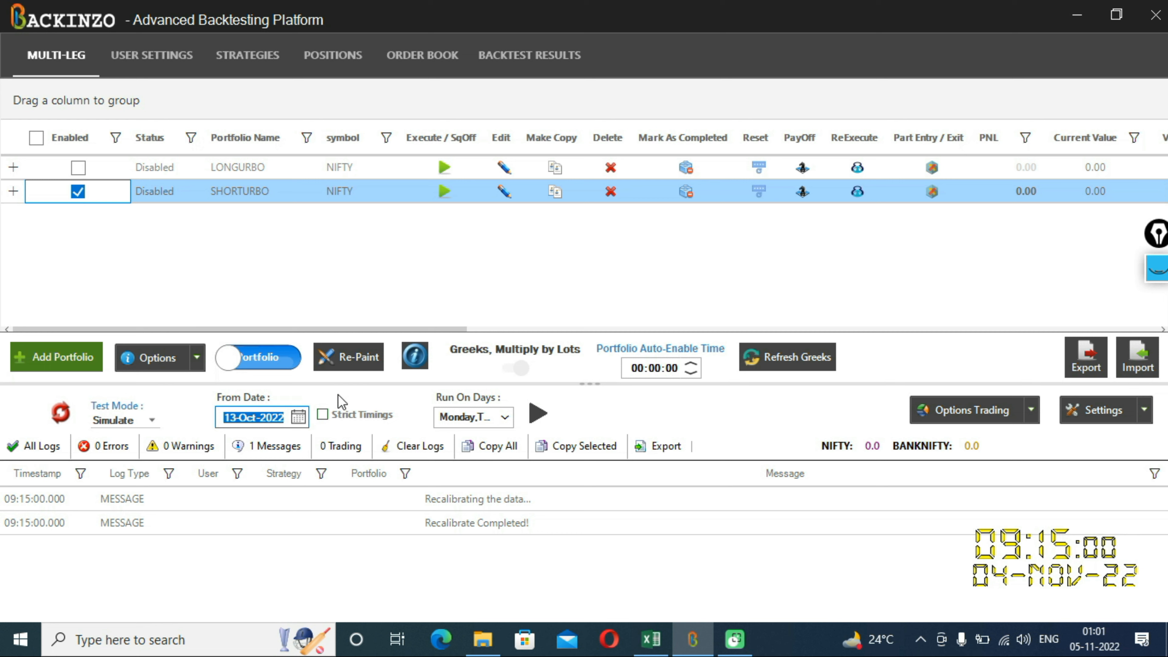
click(322, 414)
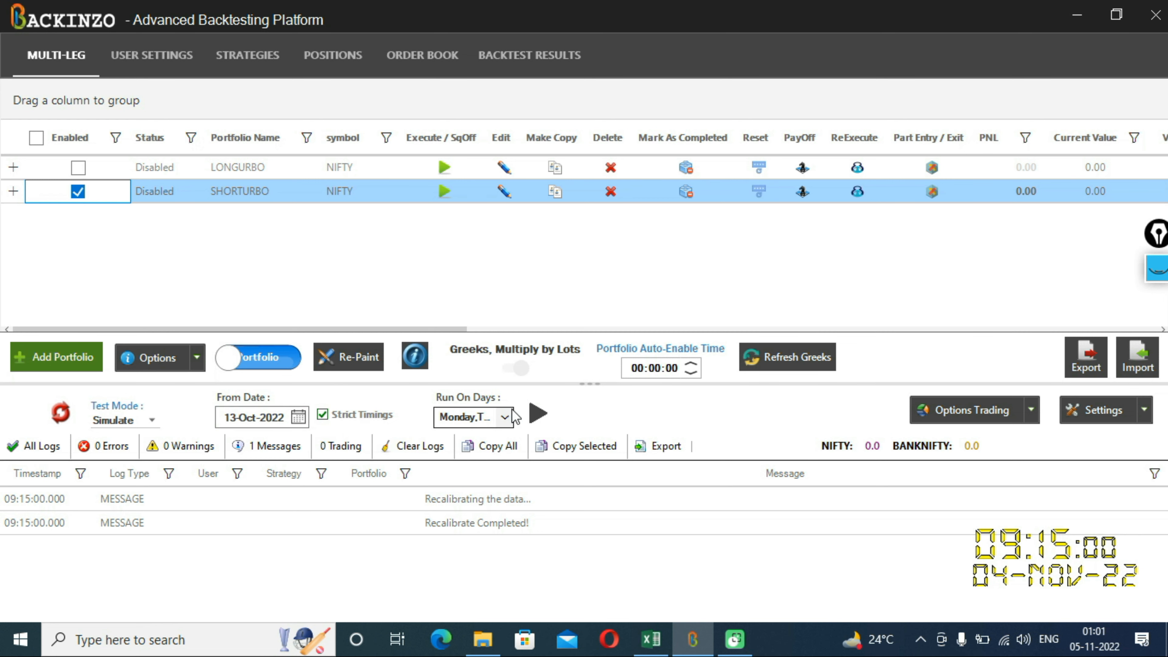
click(538, 413)
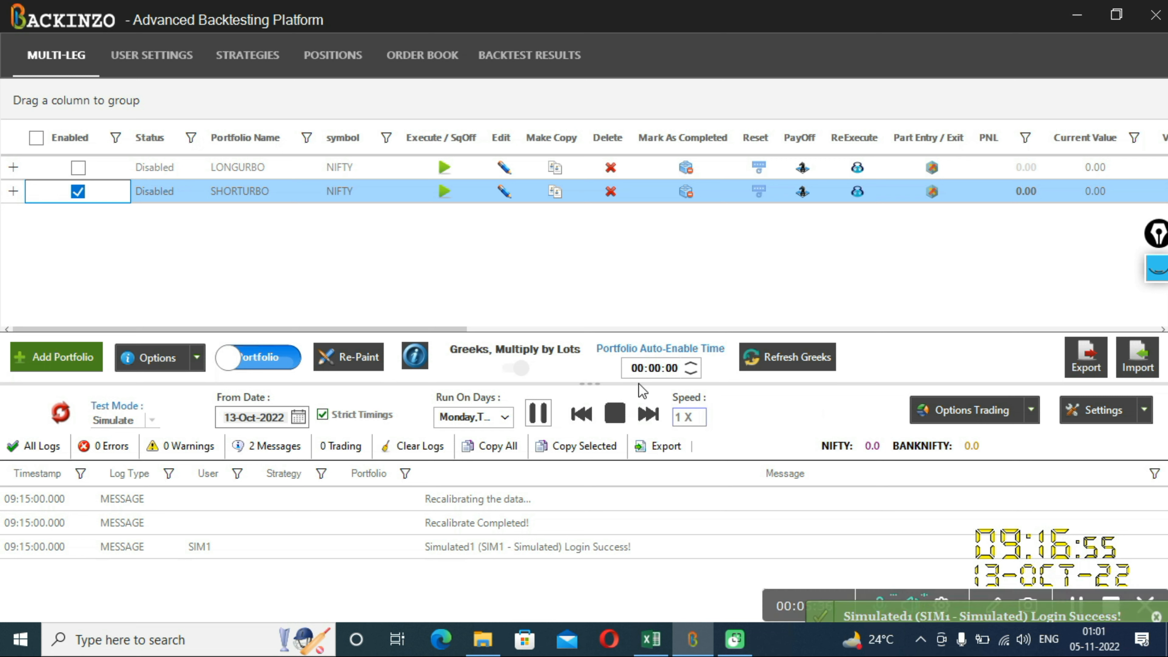
Step: Enlarge the log area and raise the SHORTURBO simulation speed to 42 X
drag(590, 384, 589, 242)
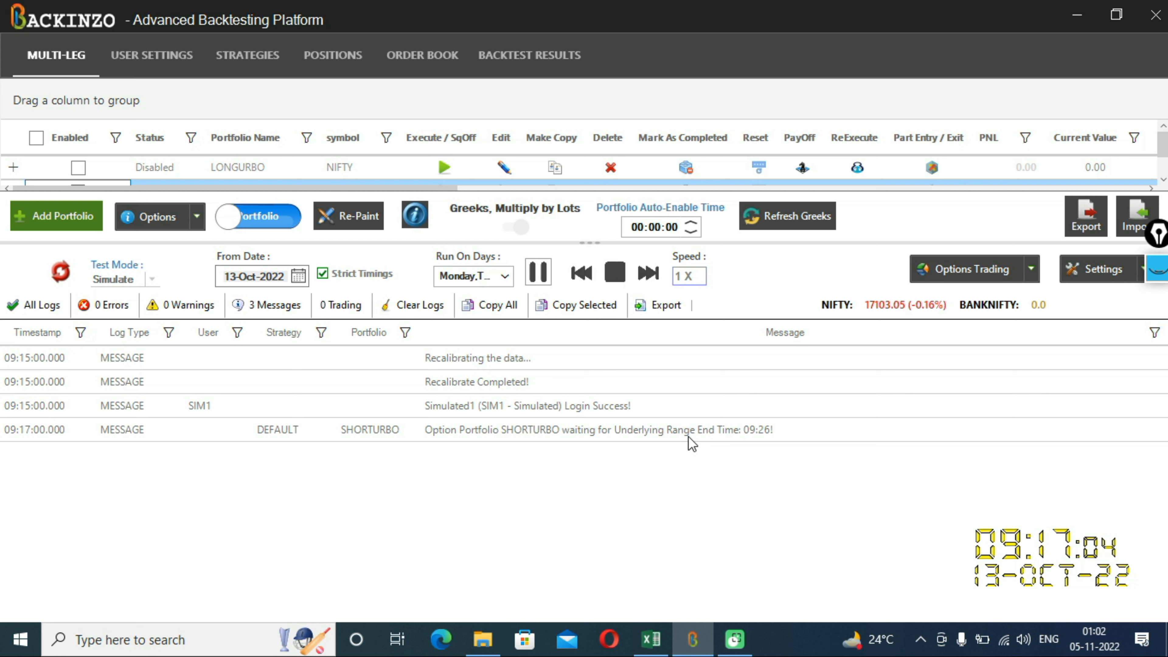
click(657, 281)
click(649, 273)
click(648, 273)
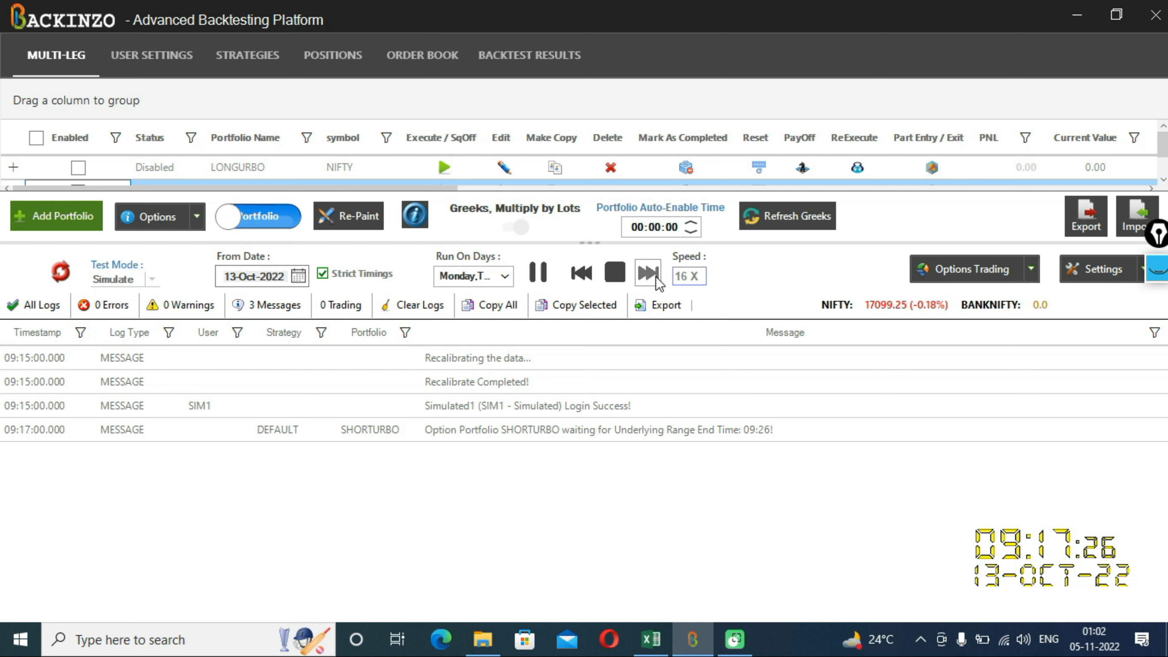
click(658, 280)
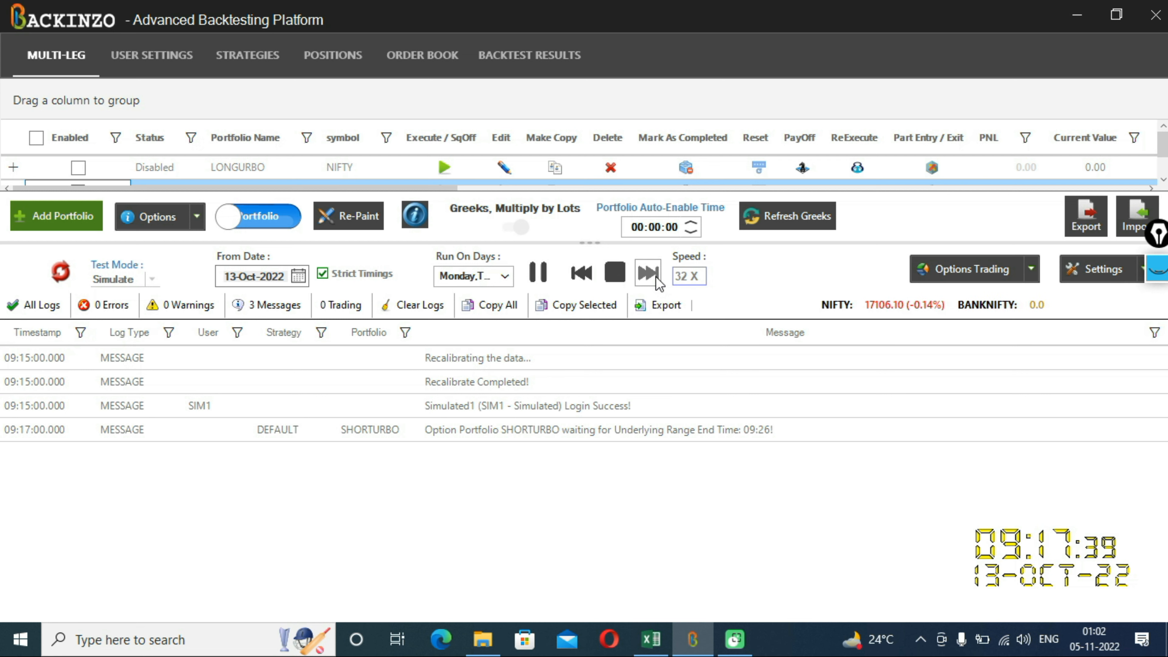
click(658, 280)
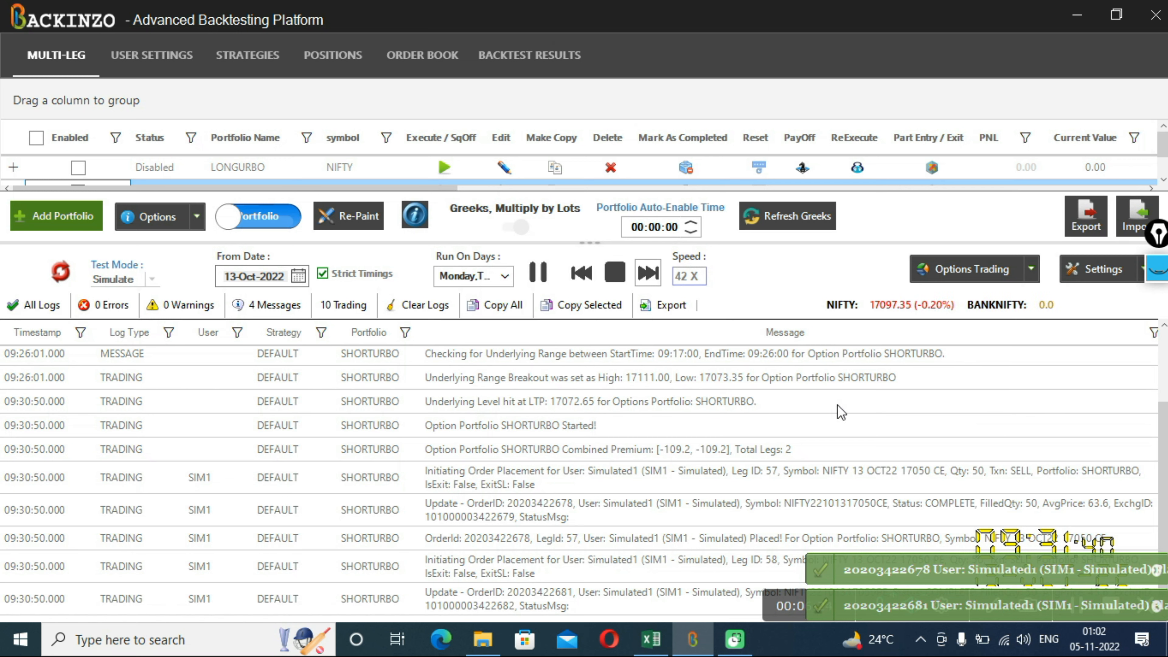
Step: Bring the SHORTURBO range breakout entries and its row in the portfolio list into view, and lower the simulation speed
drag(1165, 441, 1165, 425)
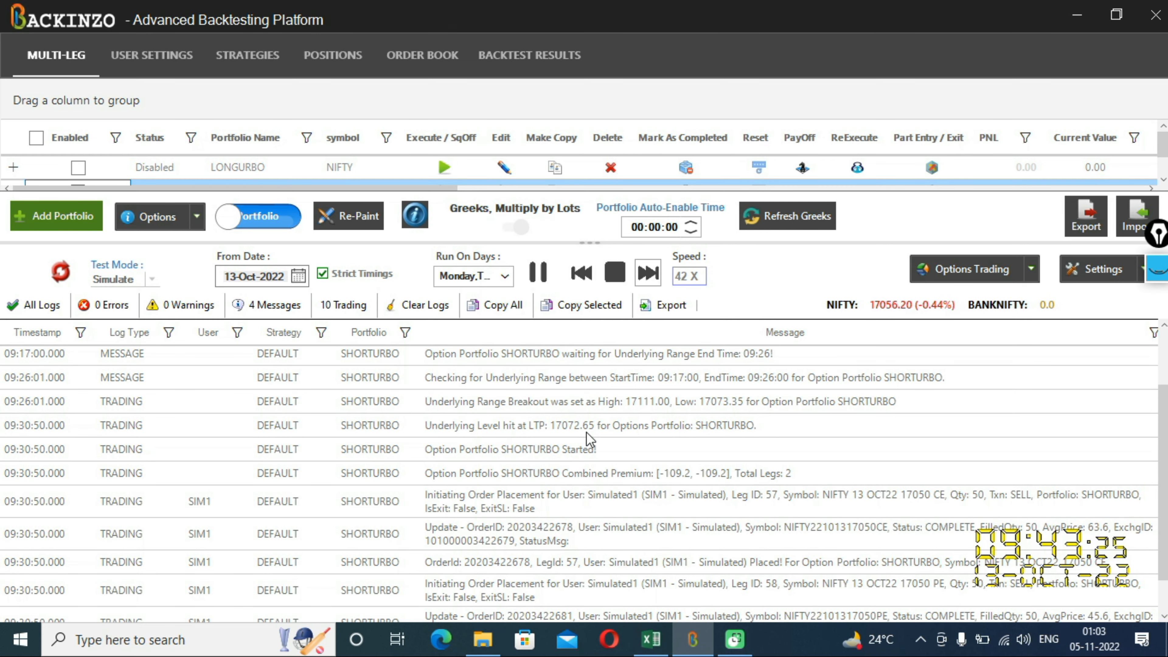
drag(588, 250, 584, 265)
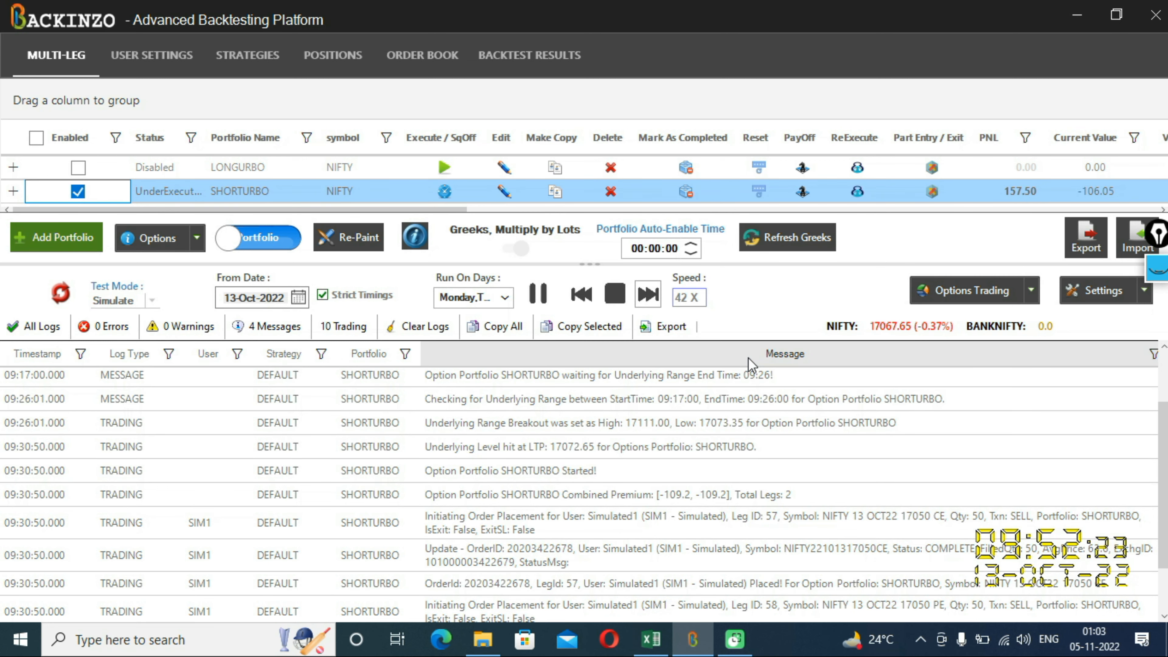
click(582, 295)
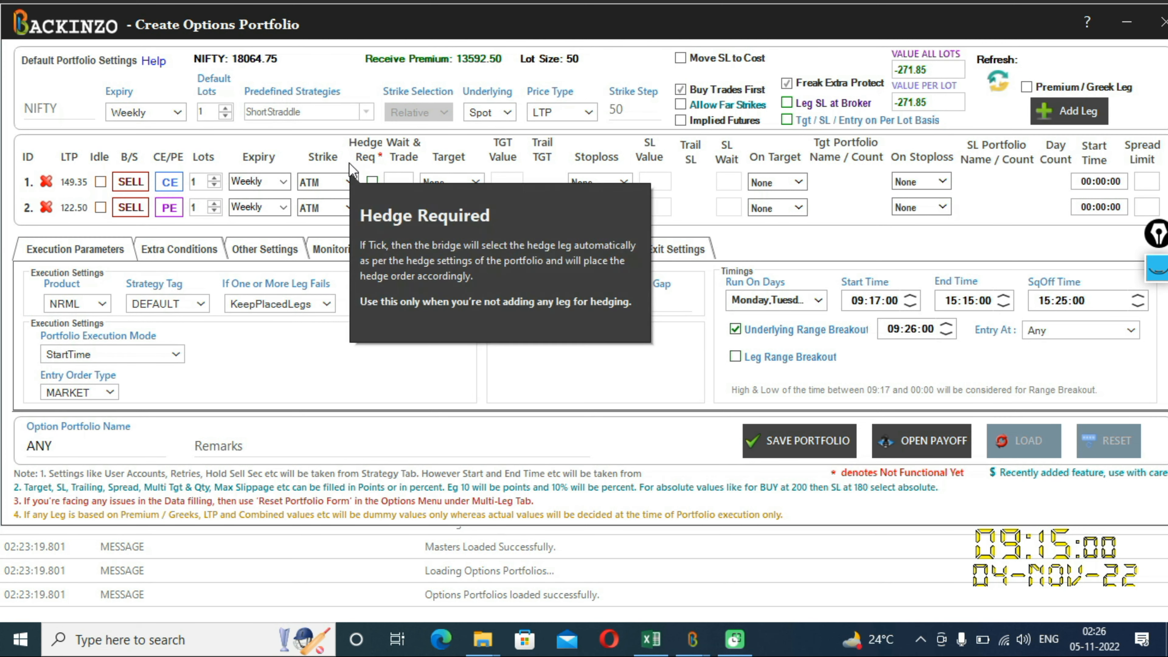
Step: Save the ANY portfolio with its underlying range breakout Entry At kept on Any, enable it in the list and recalibrate the data
click(1059, 334)
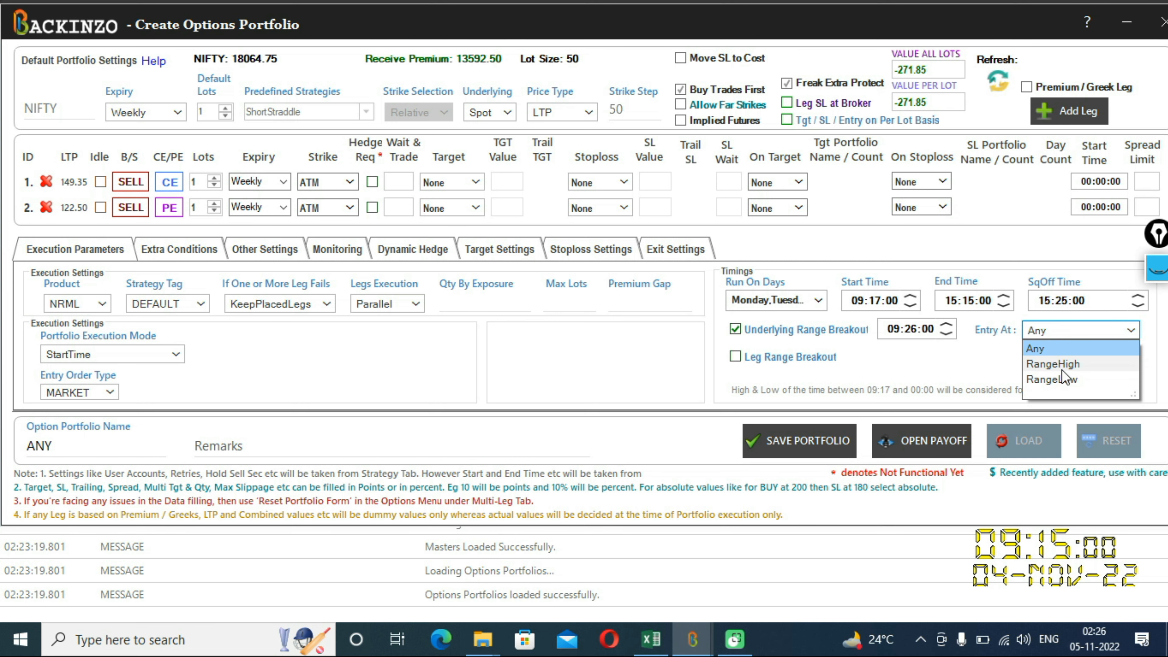
click(961, 376)
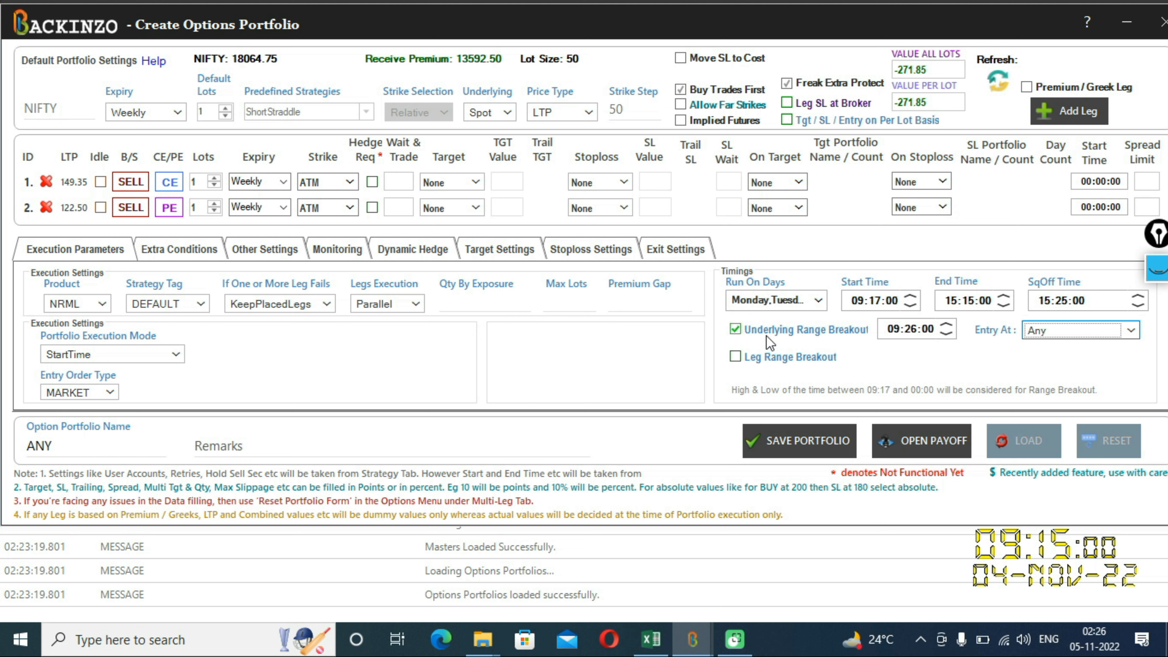
mouse_move(838, 338)
click(822, 451)
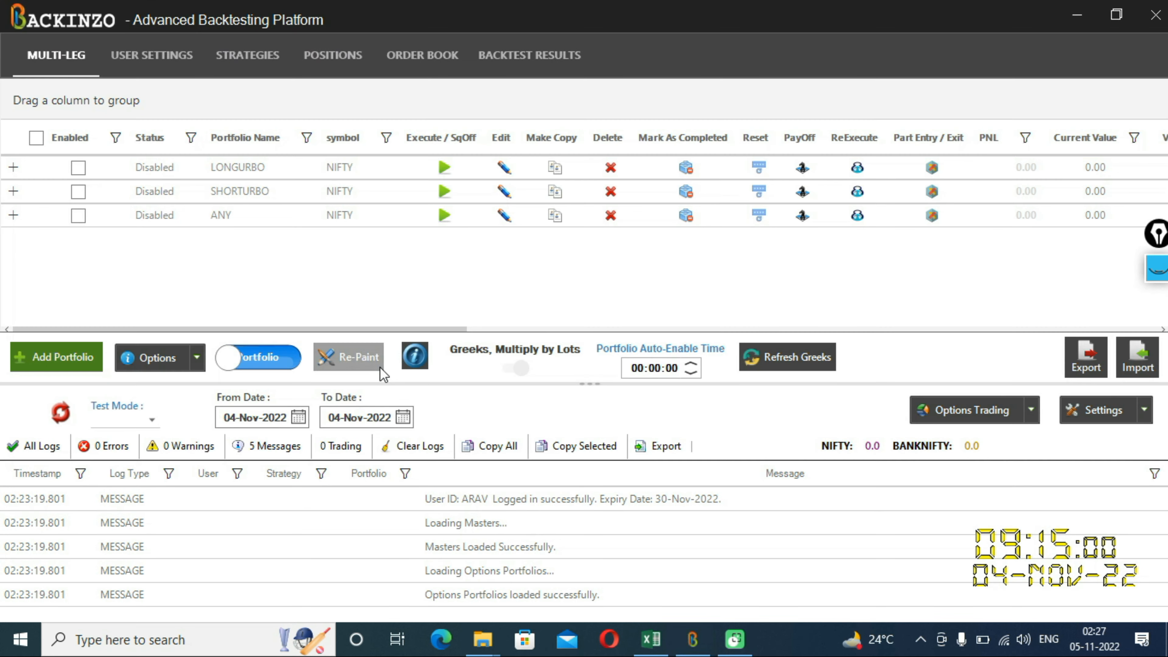
click(78, 216)
click(58, 415)
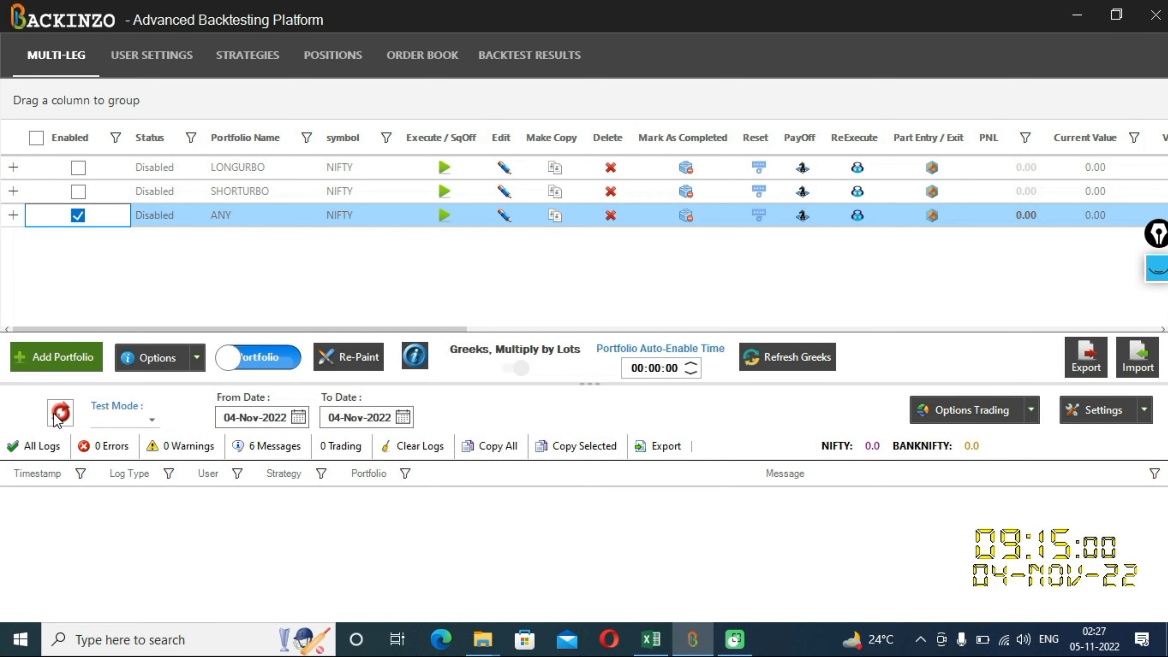
Step: Start a simulation of the ANY portfolio in Simulate mode from 25-Oct-2022 with Strict Timings enabled
click(149, 423)
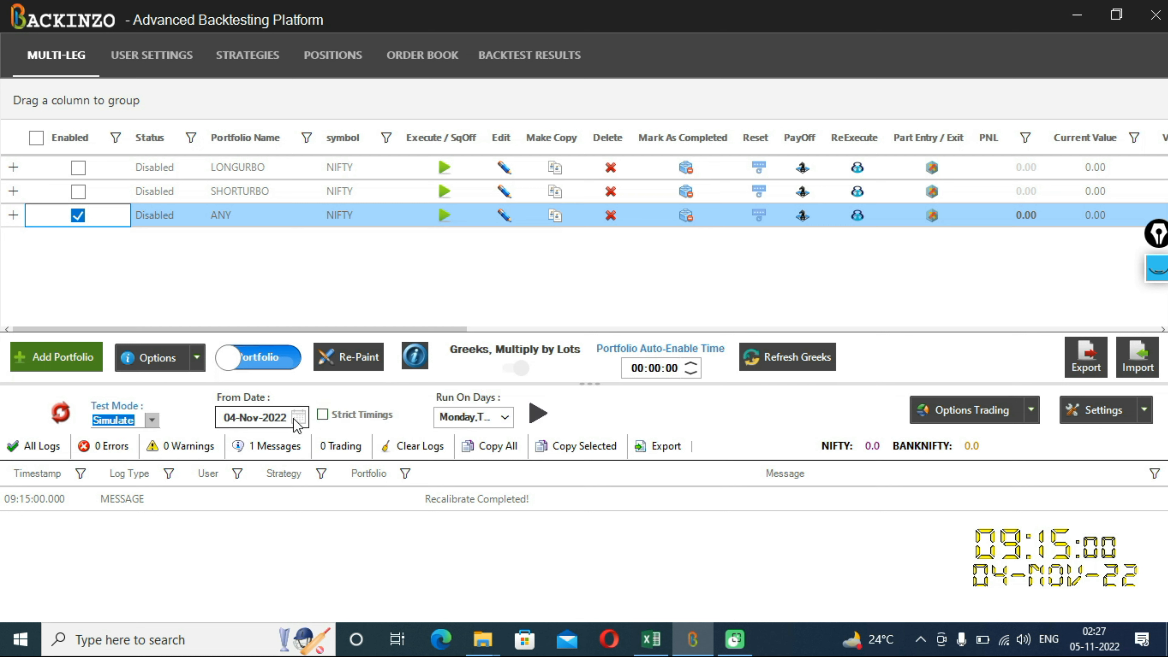
click(298, 419)
click(442, 150)
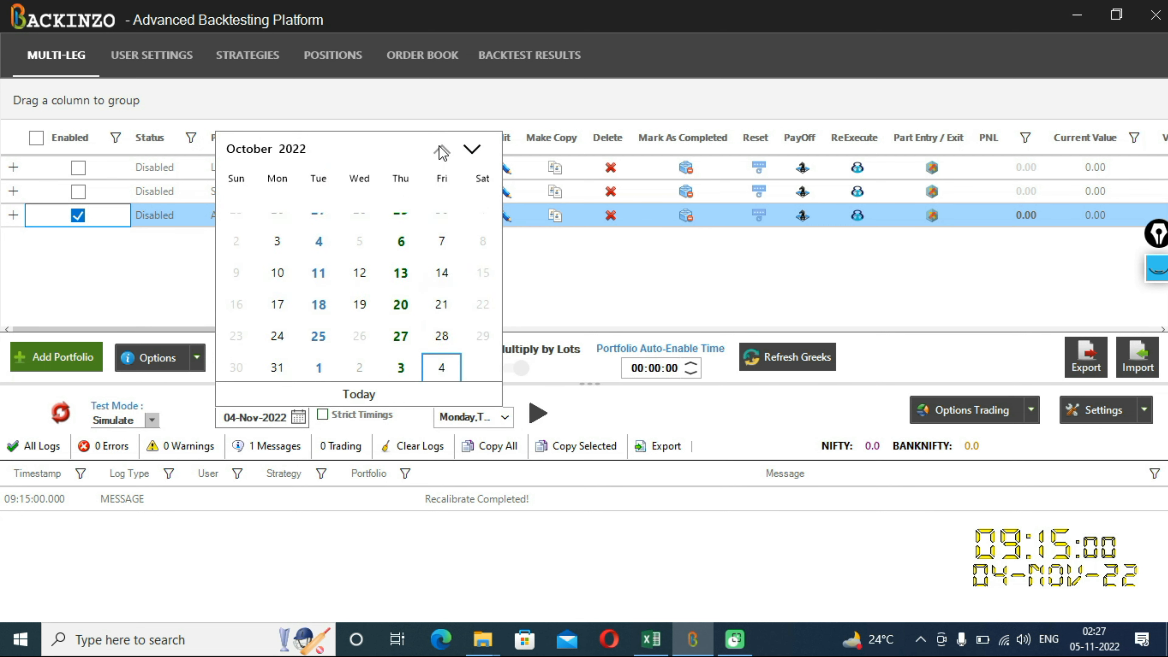
click(316, 334)
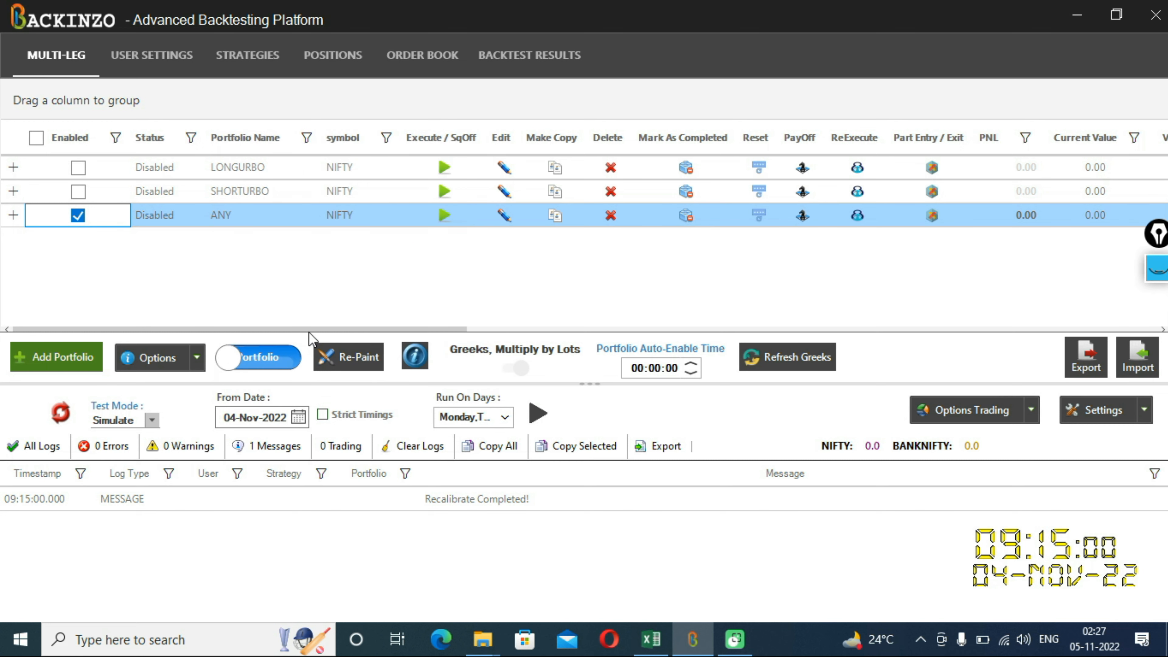
click(322, 416)
click(542, 415)
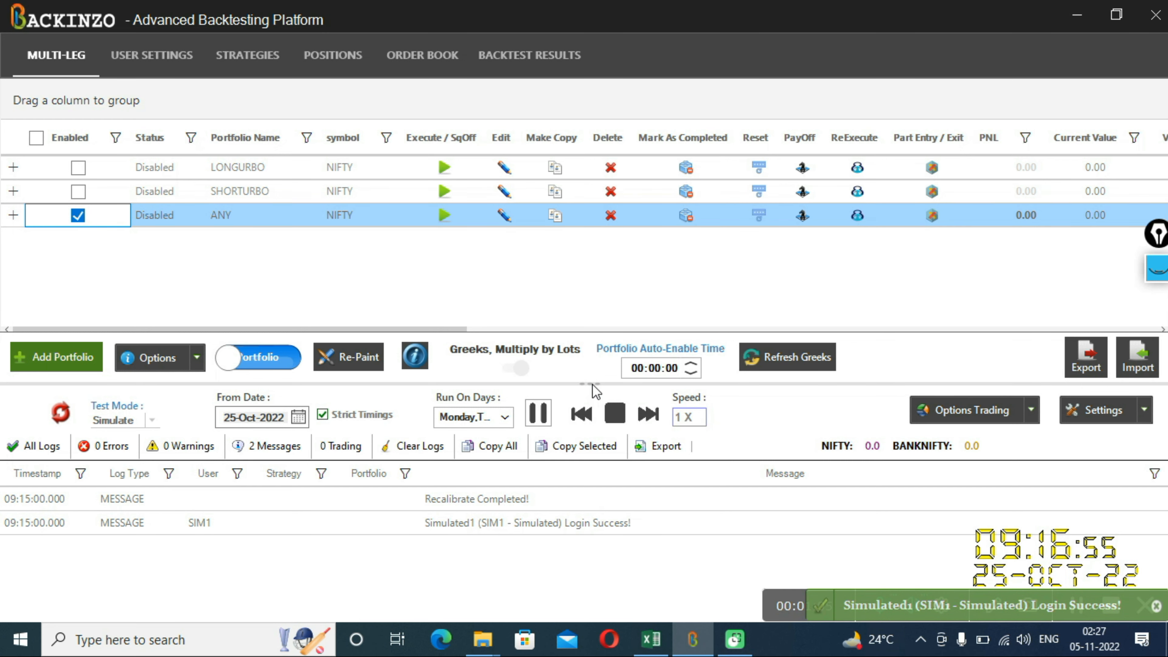
Step: Enlarge the log area while keeping the ANY portfolio row visible, and raise the simulation speed to 42 X
drag(593, 386, 598, 300)
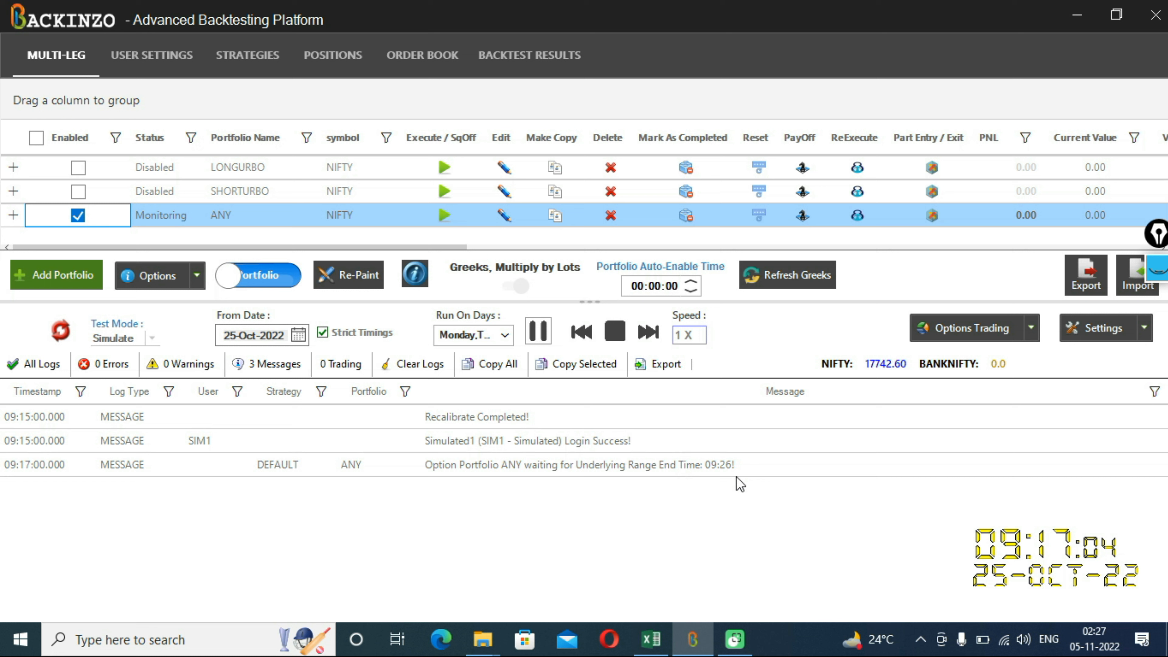
click(659, 331)
click(658, 332)
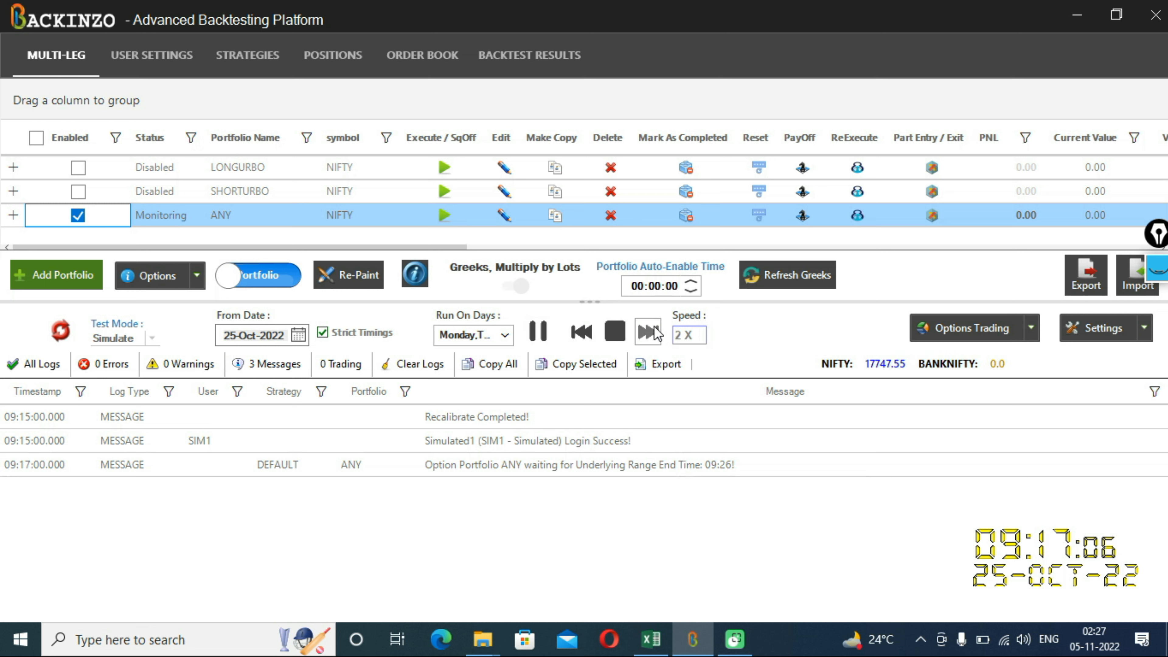
click(658, 332)
click(658, 332)
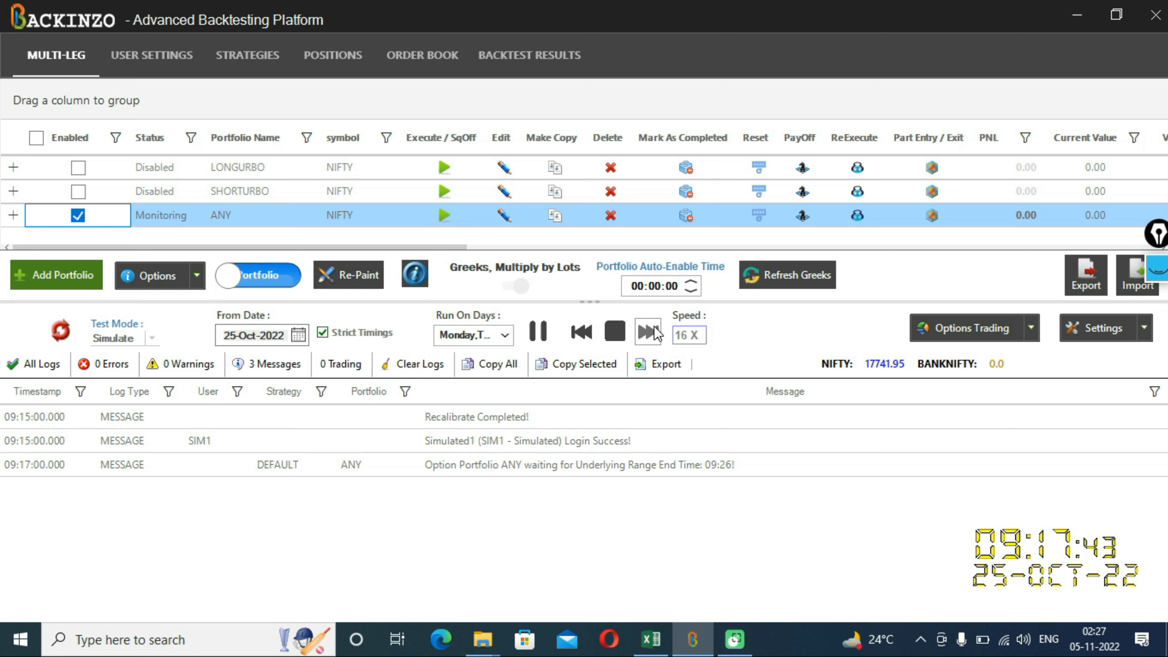
click(658, 332)
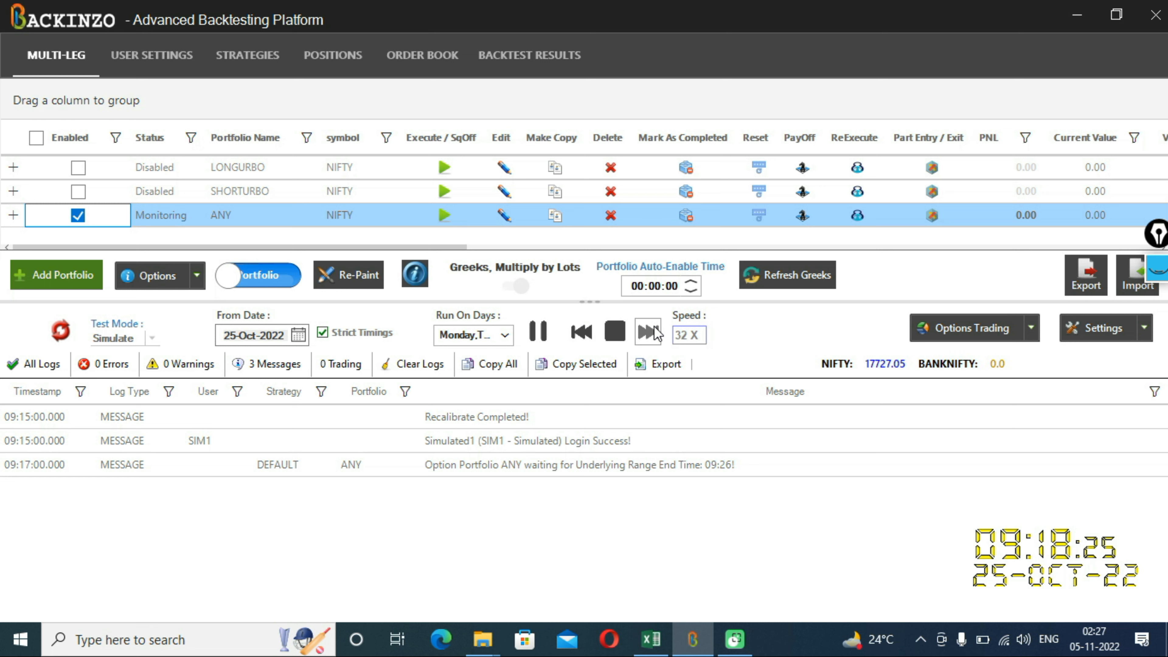
click(657, 332)
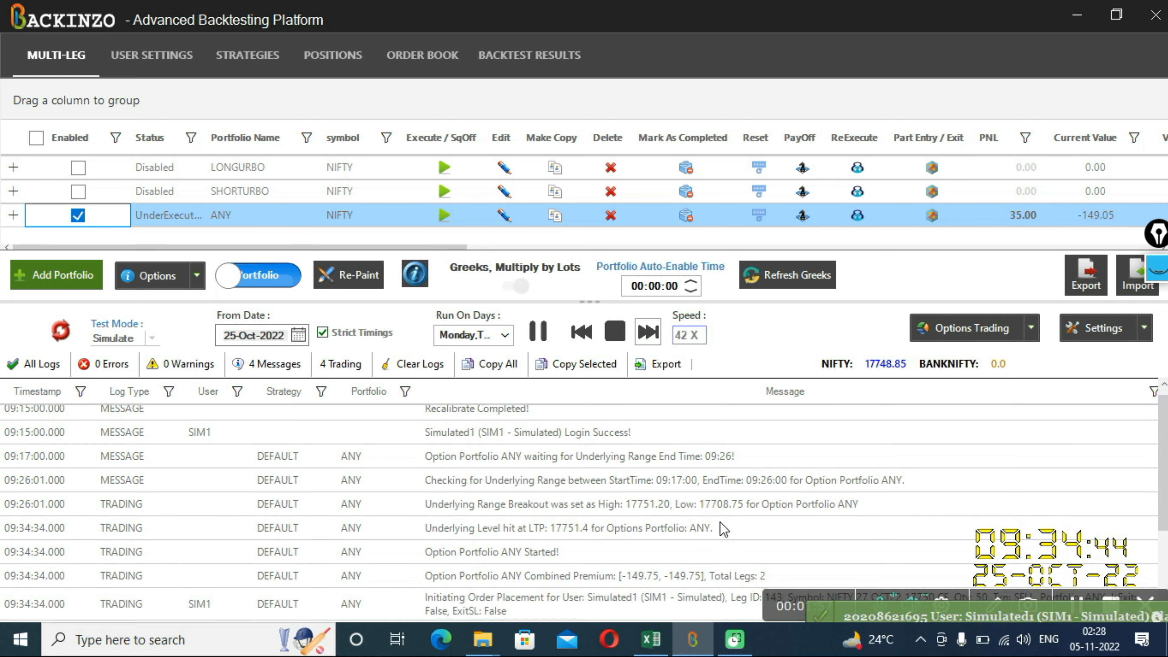
Step: Examine the range breakout and level hit entries for the ANY portfolio in the log
scroll(1083, 476, up, 3)
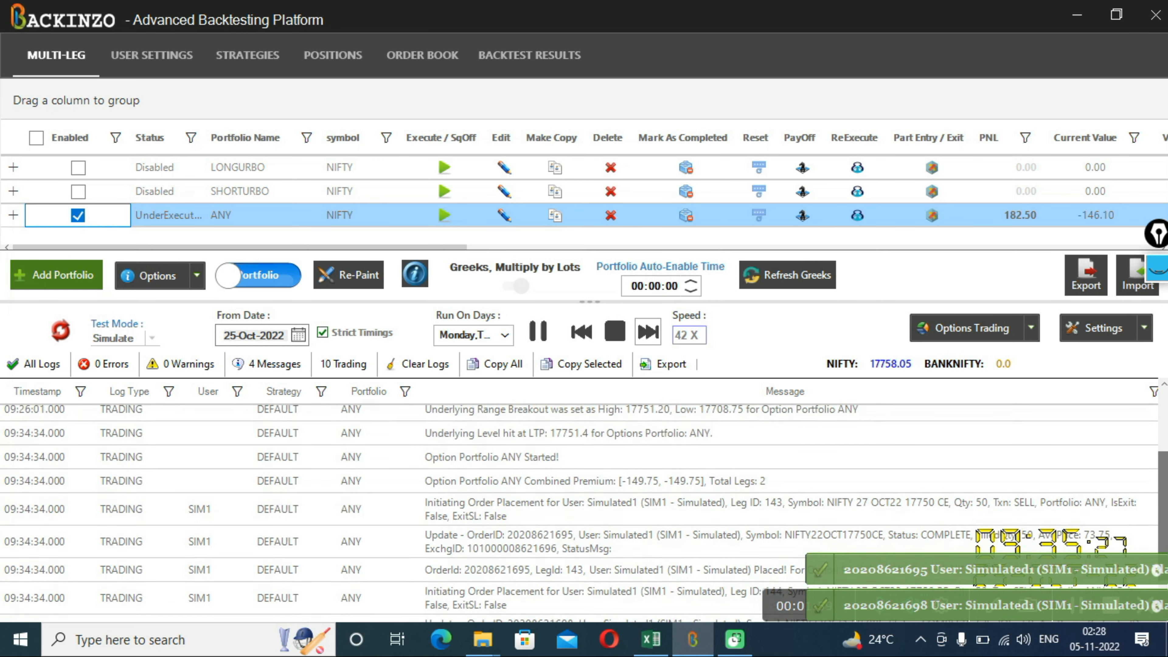
scroll(1012, 469, up, 1)
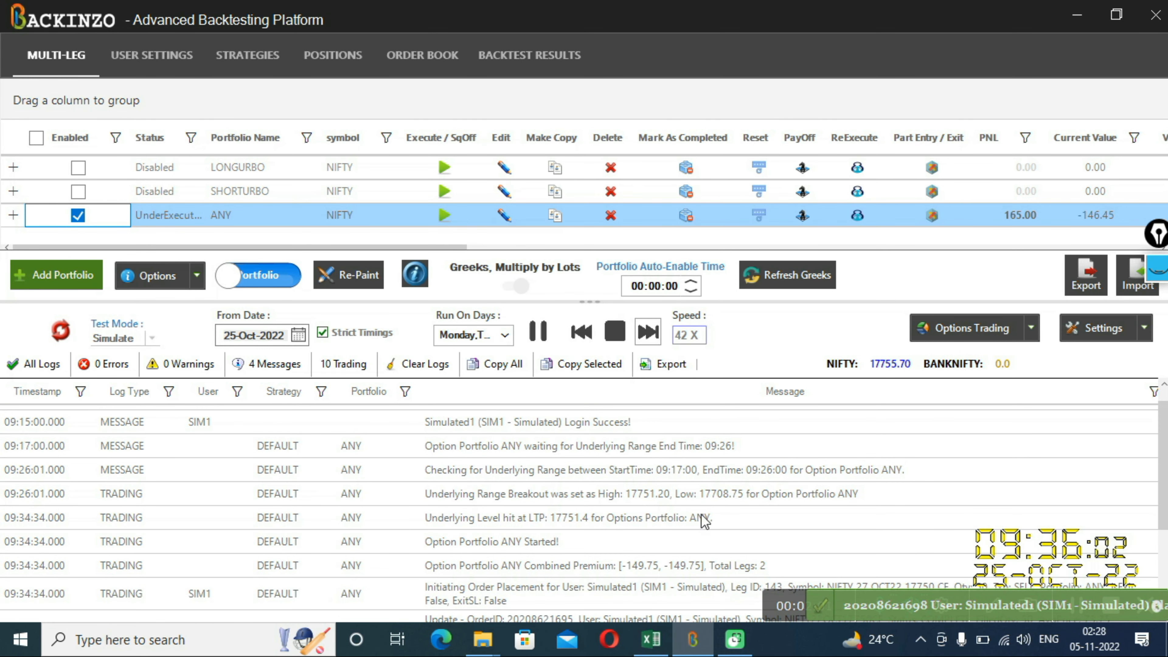